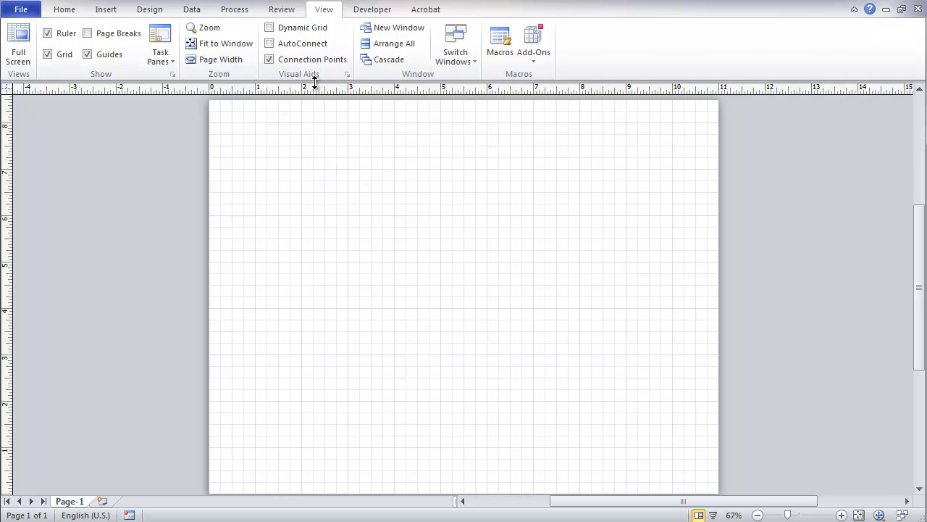
Draw a 2 in square on the page and two side-by-side 1 in squares about 1 in below it
{"action": "left_click", "coordinate": [65, 10]}
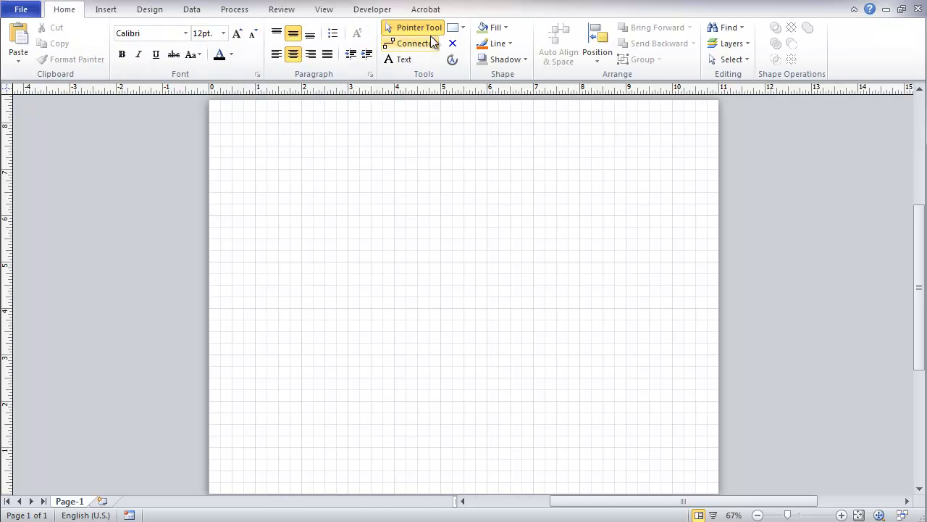
{"action": "left_click", "coordinate": [452, 28]}
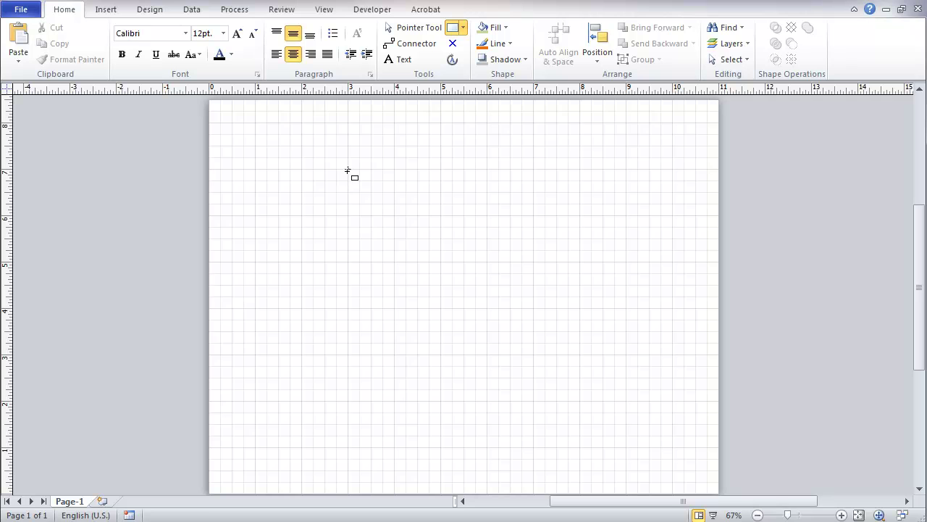
{"action": "left_click_drag", "start_coordinate": [348, 170], "coordinate": [441, 261]}
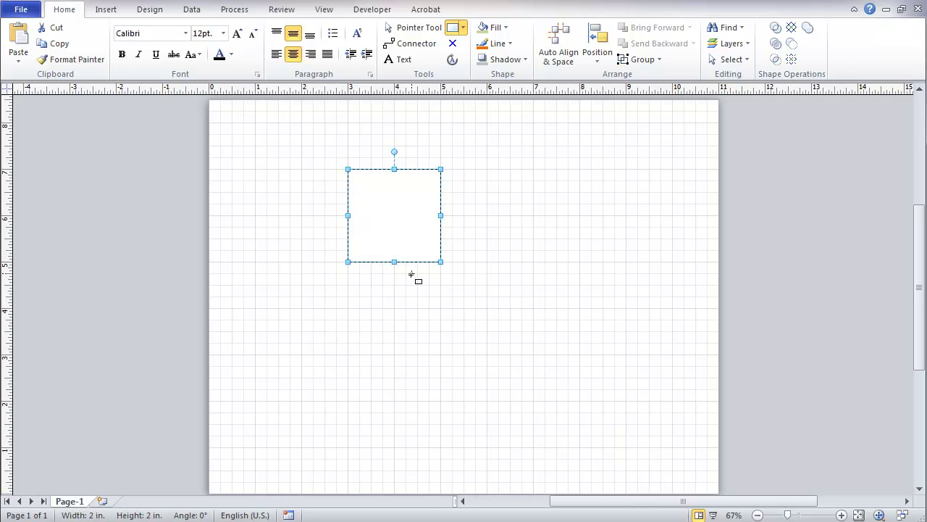
{"action": "left_click_drag", "start_coordinate": [348, 310], "coordinate": [395, 355]}
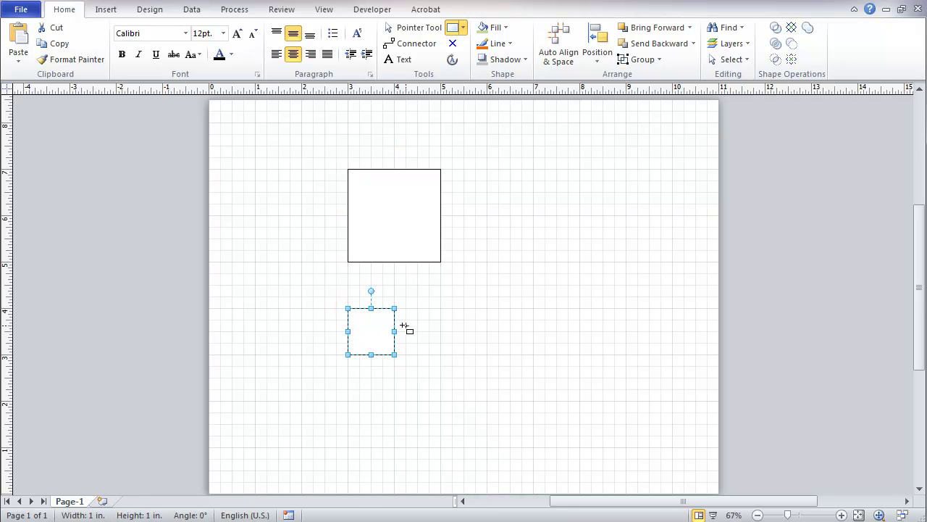
{"action": "left_click_drag", "start_coordinate": [384, 306], "coordinate": [429, 304]}
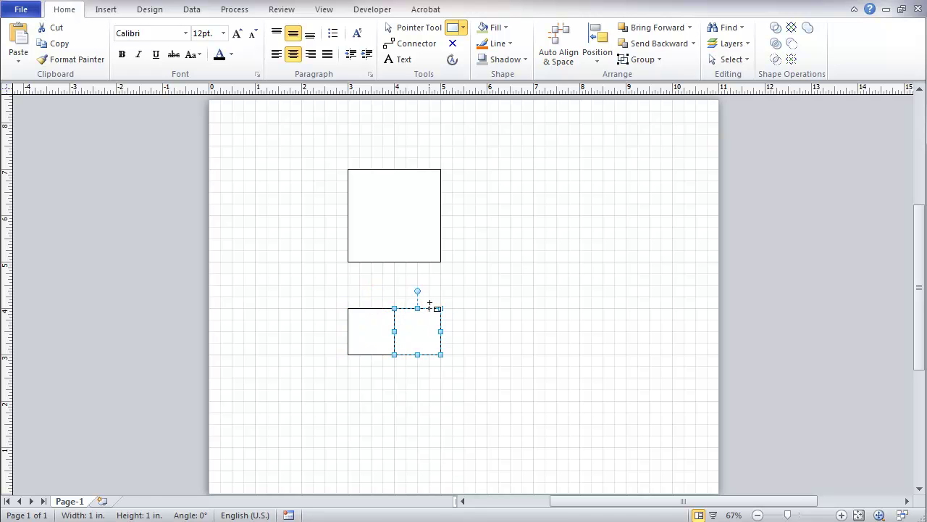
{"action": "left_click", "coordinate": [309, 286]}
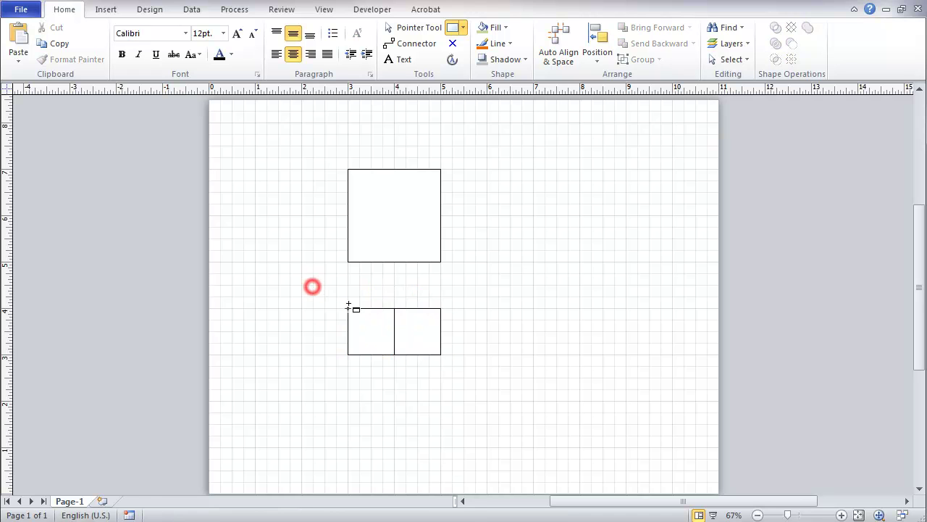
Move the two small squares up together until they touch the bottom edge of the large square
{"action": "left_click", "coordinate": [390, 30]}
{"action": "left_click_drag", "start_coordinate": [315, 287], "coordinate": [486, 373]}
{"action": "left_click_drag", "start_coordinate": [416, 309], "coordinate": [418, 266]}
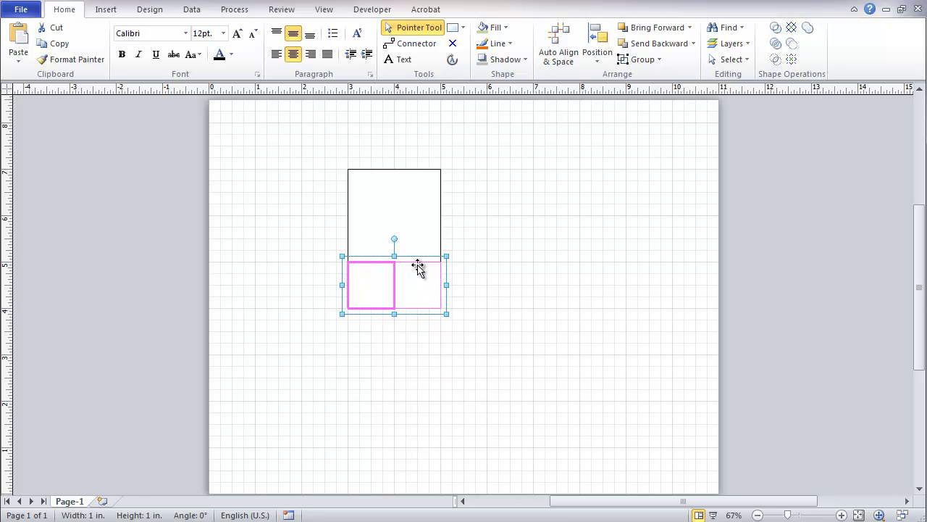
{"action": "left_click", "coordinate": [452, 42]}
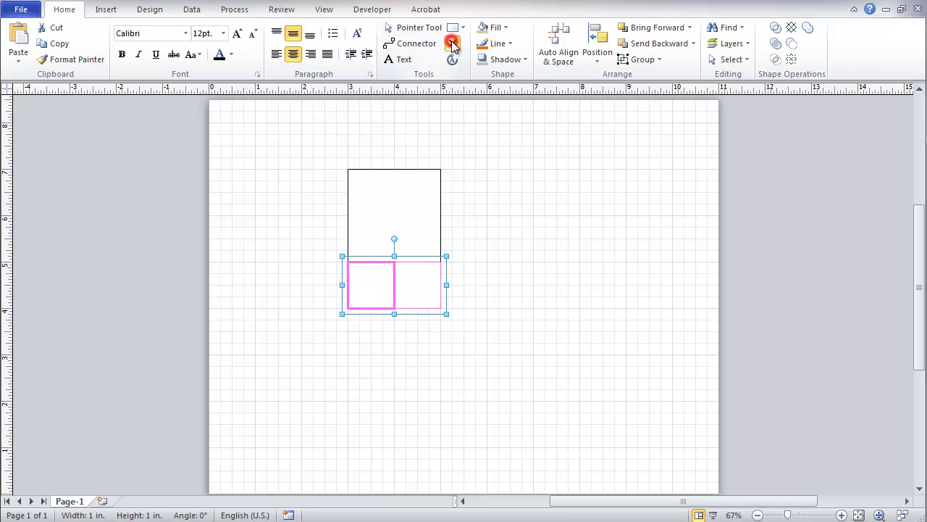
{"action": "left_click", "coordinate": [464, 218]}
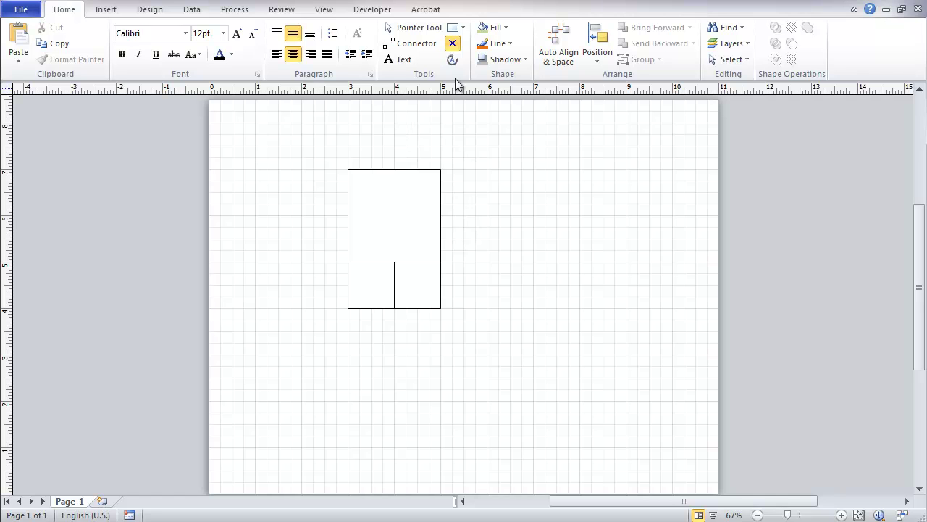
Group the large square and the two small squares into one shape
{"action": "left_click", "coordinate": [407, 27]}
{"action": "left_click_drag", "start_coordinate": [399, 174], "coordinate": [495, 343]}
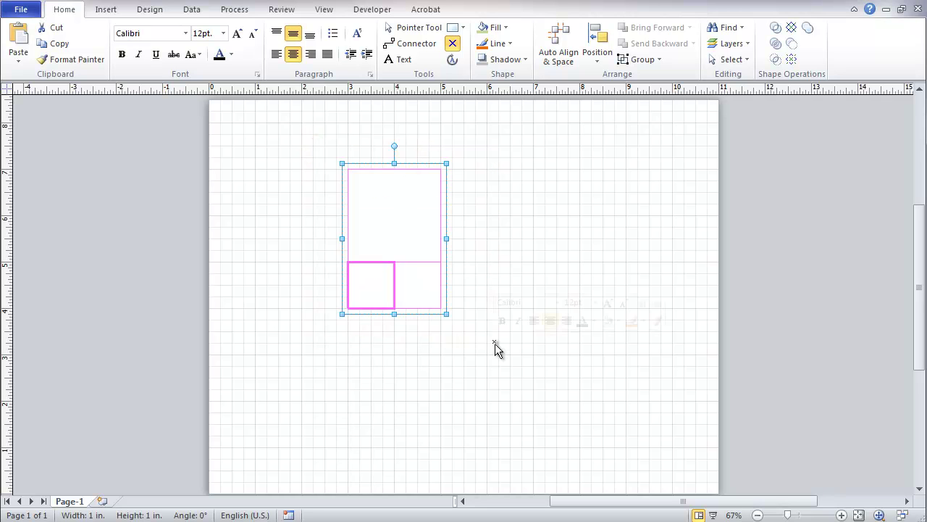
{"action": "right_click", "coordinate": [435, 265]}
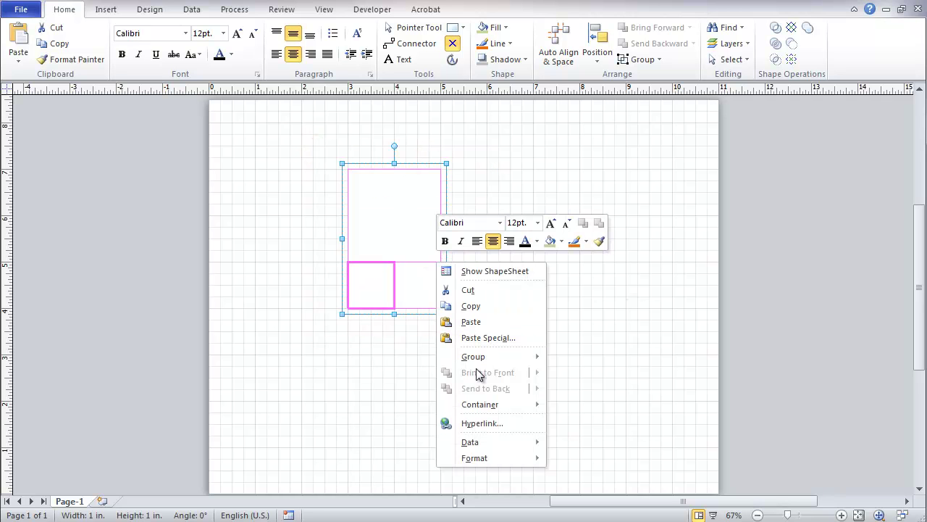
{"action": "mouse_move", "coordinate": [488, 358]}
{"action": "left_click", "coordinate": [577, 358]}
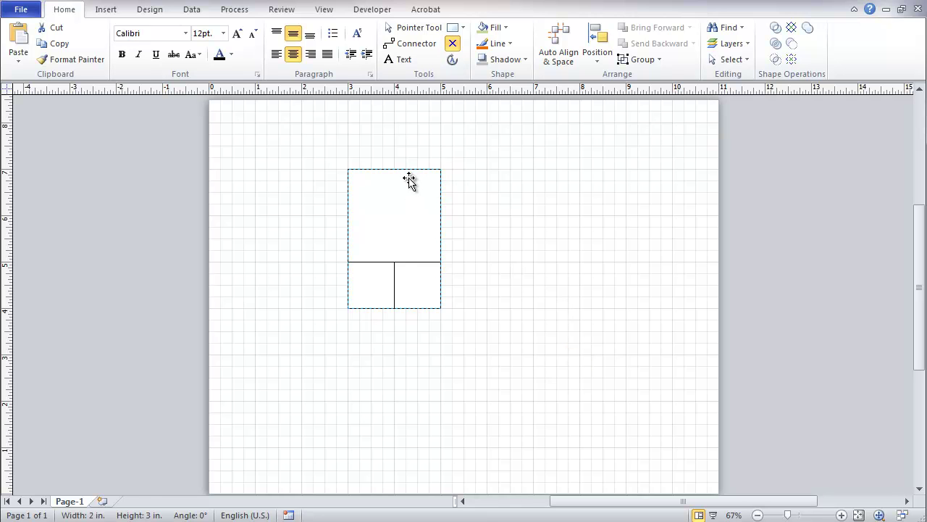
Add a connection point at the middle of the group's top edge and place a copy of the group 3 in to the right
{"action": "left_click", "coordinate": [454, 128]}
{"action": "left_click", "coordinate": [411, 173]}
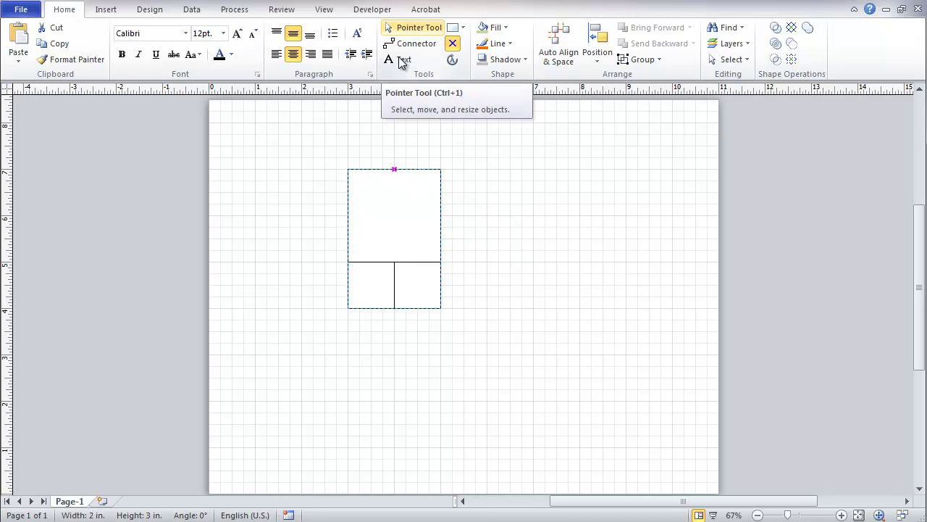
{"action": "left_click", "coordinate": [403, 27]}
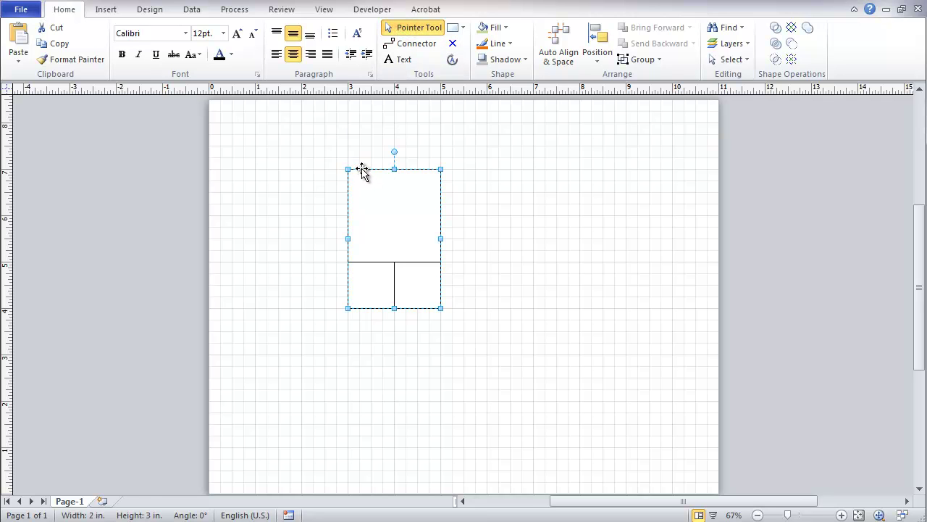
{"action": "left_click_drag", "start_coordinate": [362, 170], "coordinate": [503, 168]}
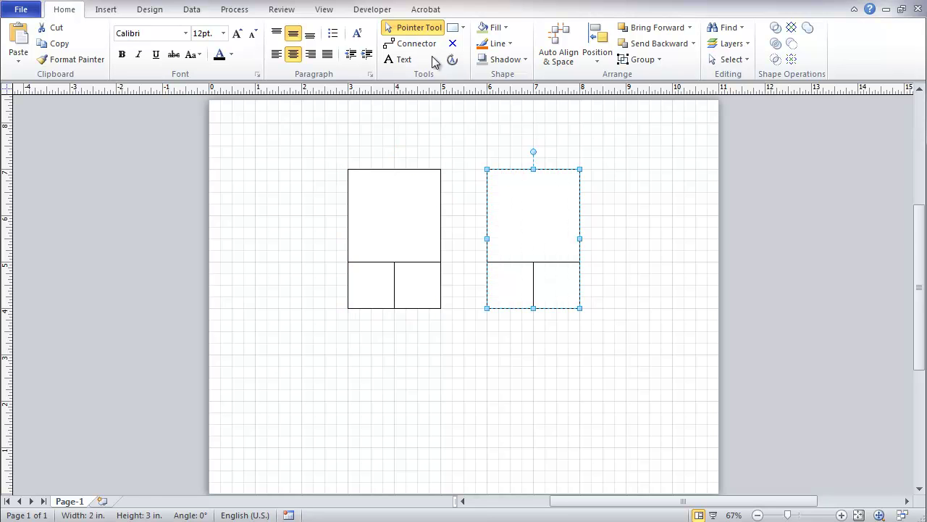
Connect the top-centre points of the two groups and raise the connector's horizontal segment to about 0.6 in above the shapes
{"action": "left_click", "coordinate": [413, 42]}
{"action": "left_click_drag", "start_coordinate": [395, 168], "coordinate": [535, 170]}
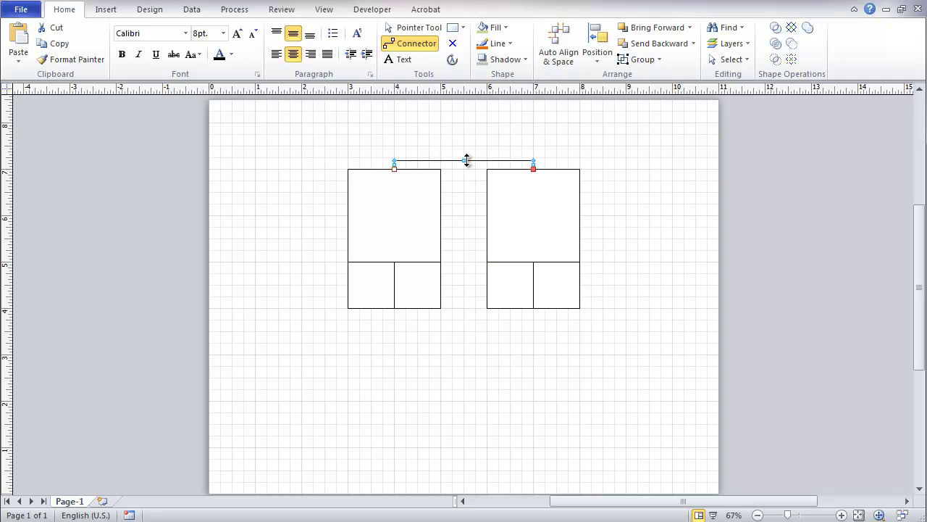
{"action": "left_click_drag", "start_coordinate": [466, 161], "coordinate": [464, 142]}
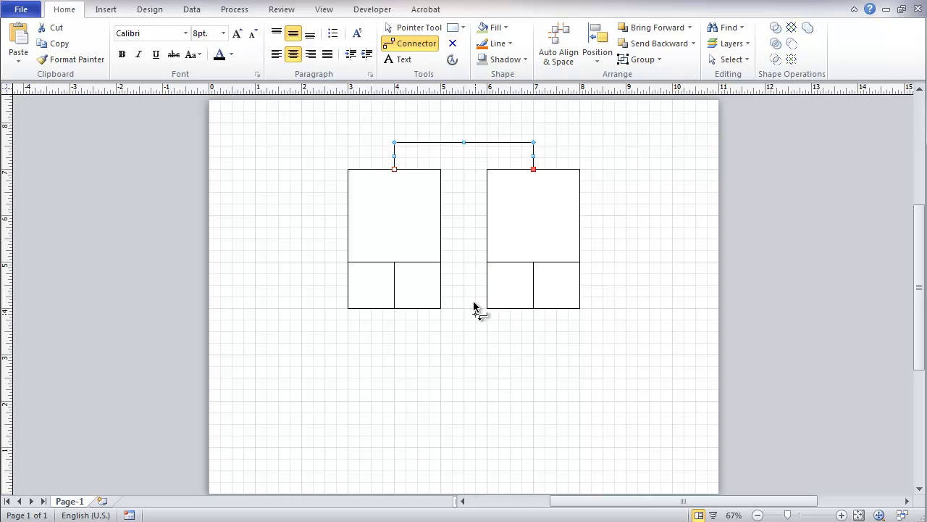
Ungroup the left group into its three separate squares
{"action": "left_click", "coordinate": [400, 28]}
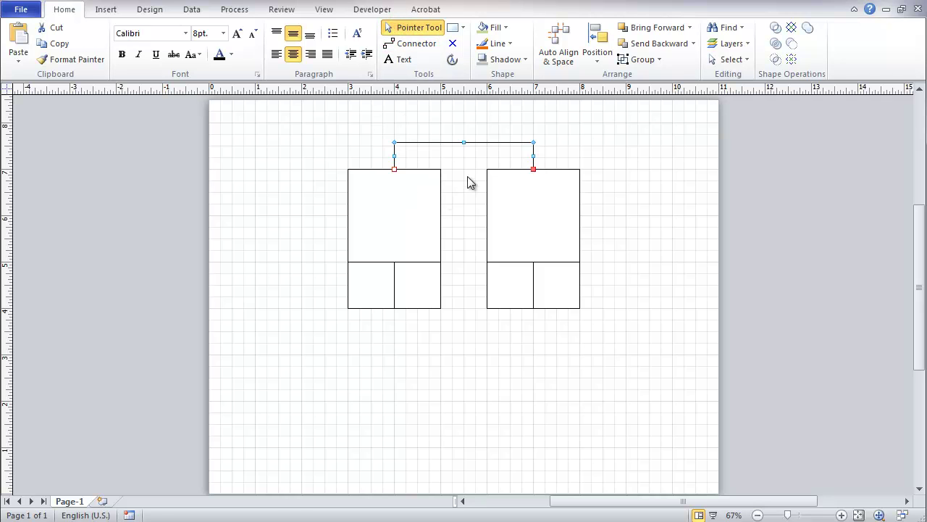
{"action": "left_click", "coordinate": [440, 201]}
{"action": "right_click", "coordinate": [441, 203]}
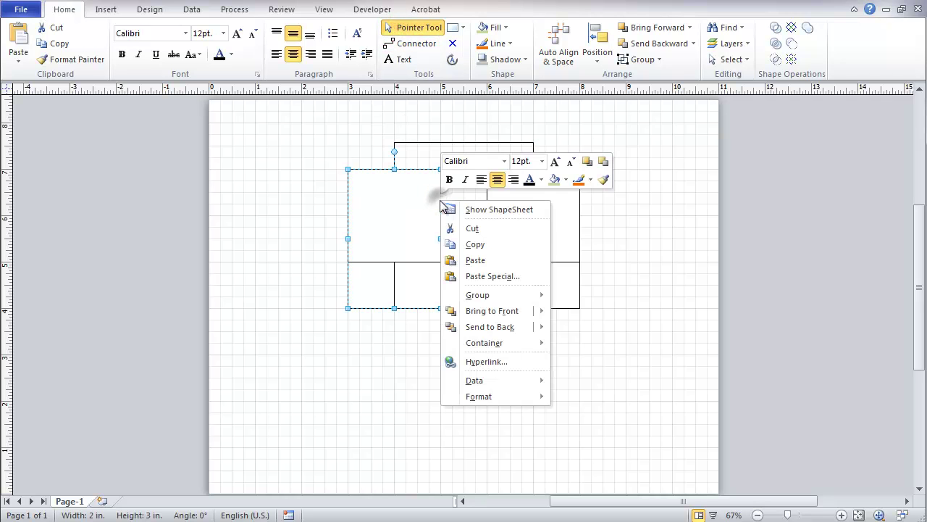
{"action": "mouse_move", "coordinate": [493, 296]}
{"action": "left_click", "coordinate": [611, 314]}
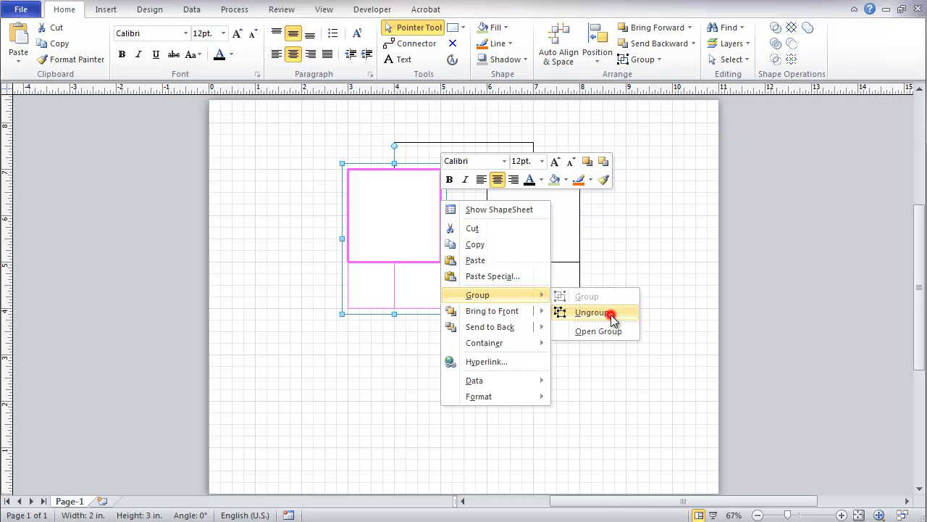
{"action": "left_click", "coordinate": [502, 387]}
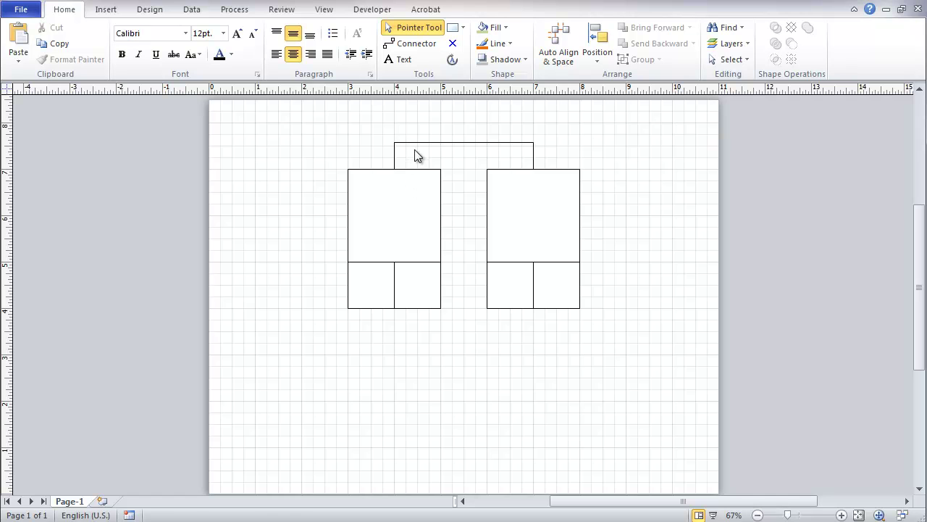
Move the large left square away from the connector's end and return it to its place above the small squares
{"action": "left_click", "coordinate": [410, 179]}
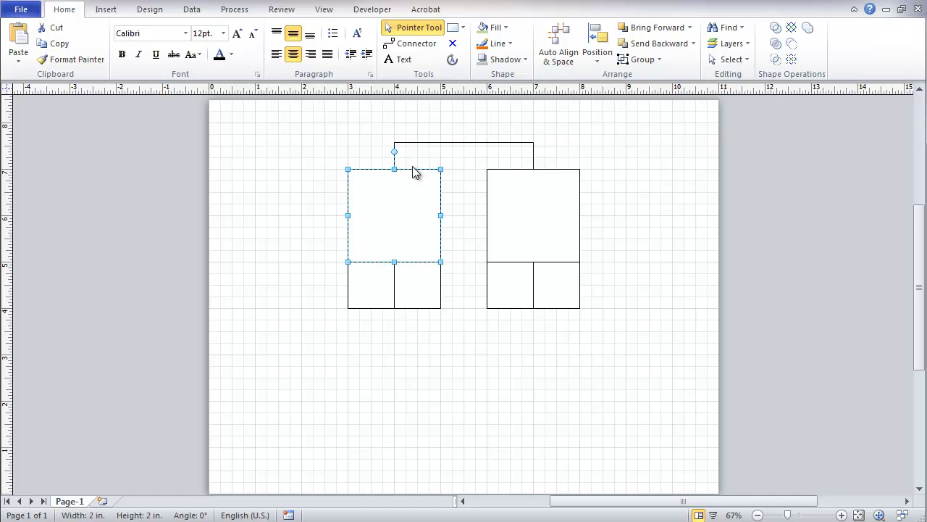
{"action": "left_click_drag", "start_coordinate": [412, 170], "coordinate": [345, 197]}
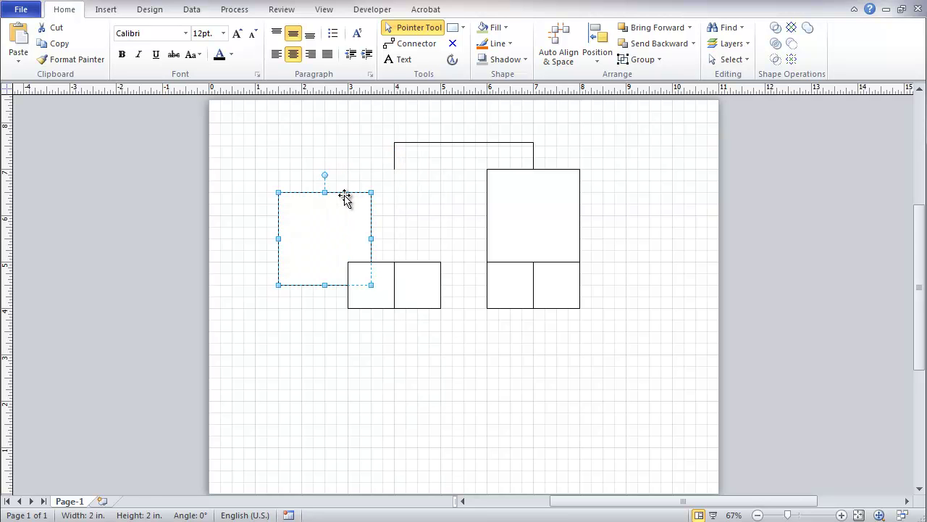
{"action": "left_click_drag", "start_coordinate": [344, 195], "coordinate": [414, 176]}
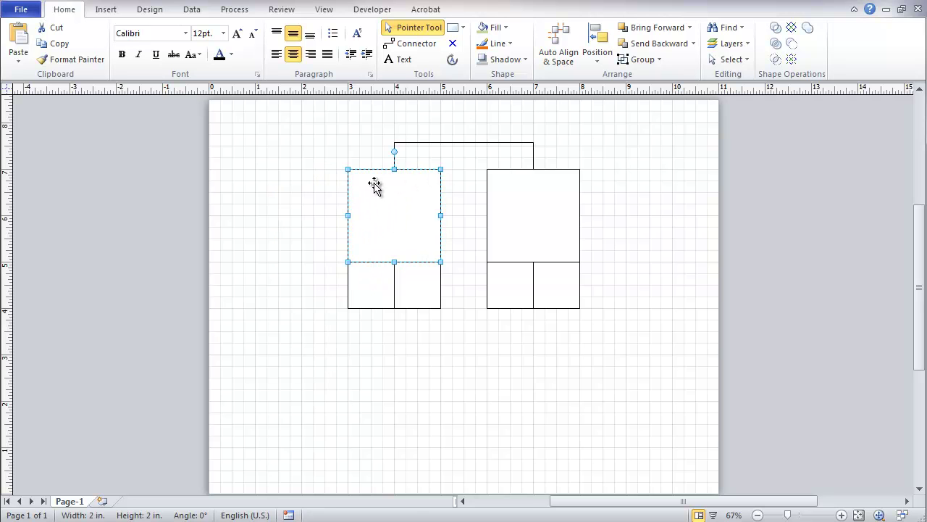
Add a connection point at the middle of the large left square's top edge
{"action": "left_click", "coordinate": [302, 215]}
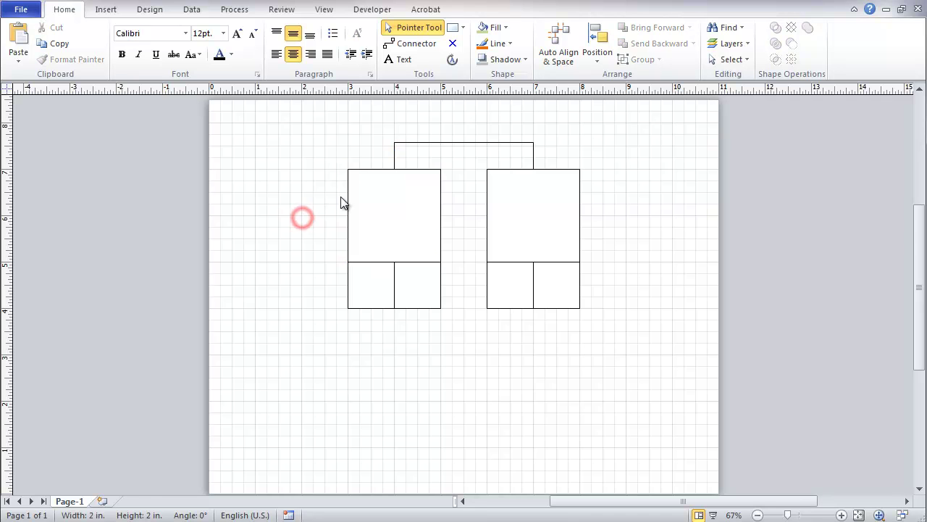
{"action": "left_click", "coordinate": [348, 193]}
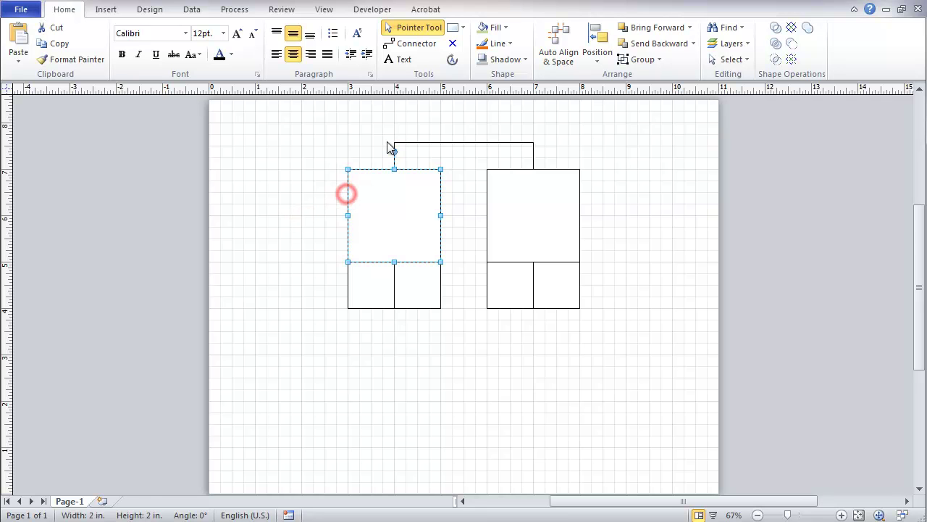
{"action": "left_click", "coordinate": [452, 44]}
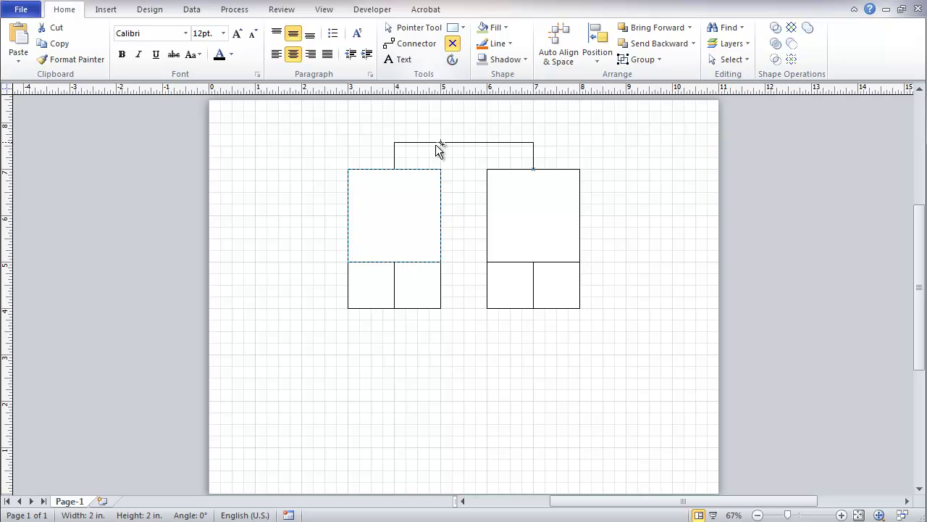
{"action": "left_click", "coordinate": [395, 169], "text": "ctrl"}
{"action": "left_click", "coordinate": [410, 30]}
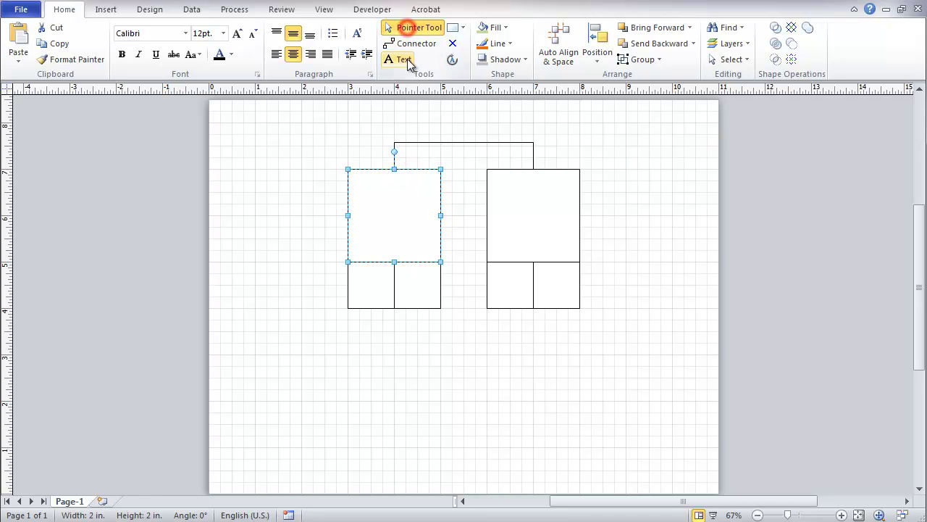
{"action": "left_click", "coordinate": [424, 143]}
{"action": "left_click", "coordinate": [414, 117]}
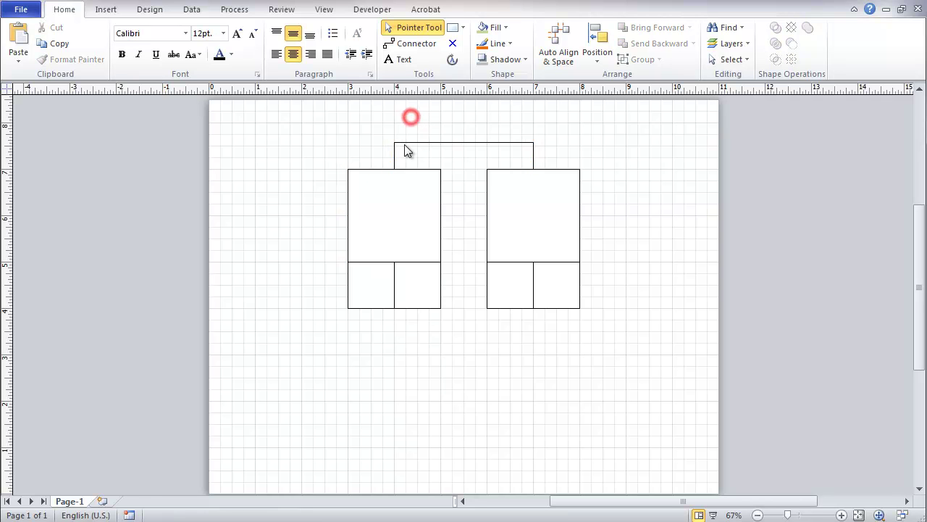
Group the large left square and the two small squares beneath it again
{"action": "left_click_drag", "start_coordinate": [317, 157], "coordinate": [468, 327]}
{"action": "right_click", "coordinate": [438, 260]}
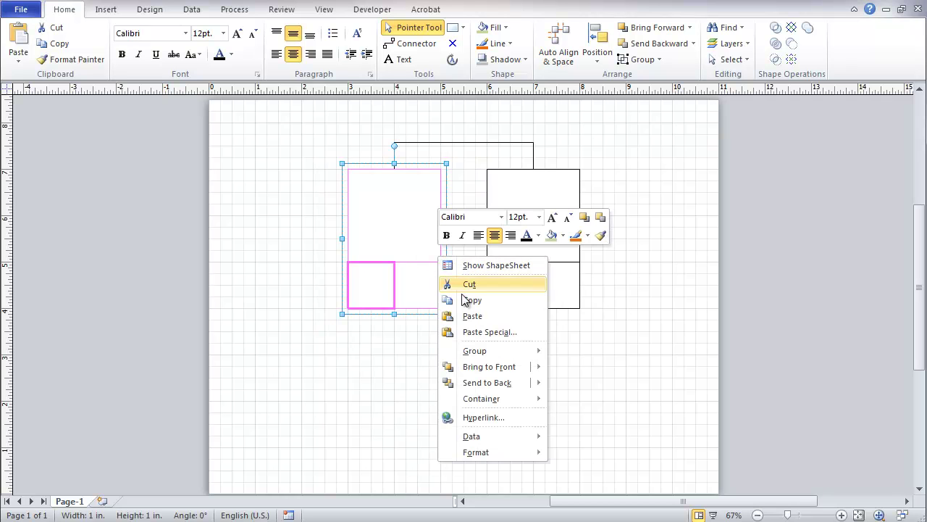
{"action": "mouse_move", "coordinate": [489, 355]}
{"action": "left_click", "coordinate": [590, 355]}
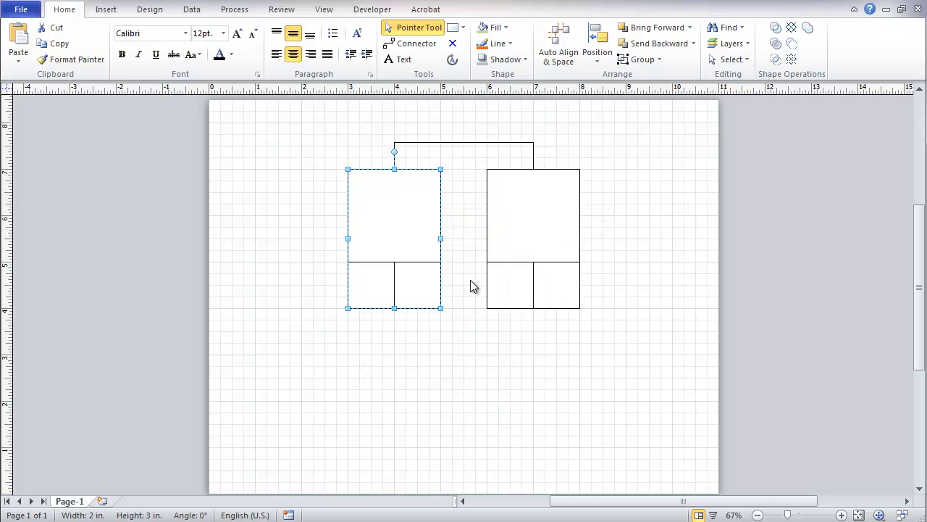
{"action": "mouse_move", "coordinate": [440, 200]}
{"action": "left_mouse_down"}
{"action": "mouse_move", "coordinate": [387, 231]}
{"action": "mouse_move", "coordinate": [442, 198]}
{"action": "left_mouse_up"}
{"action": "left_click", "coordinate": [444, 333]}
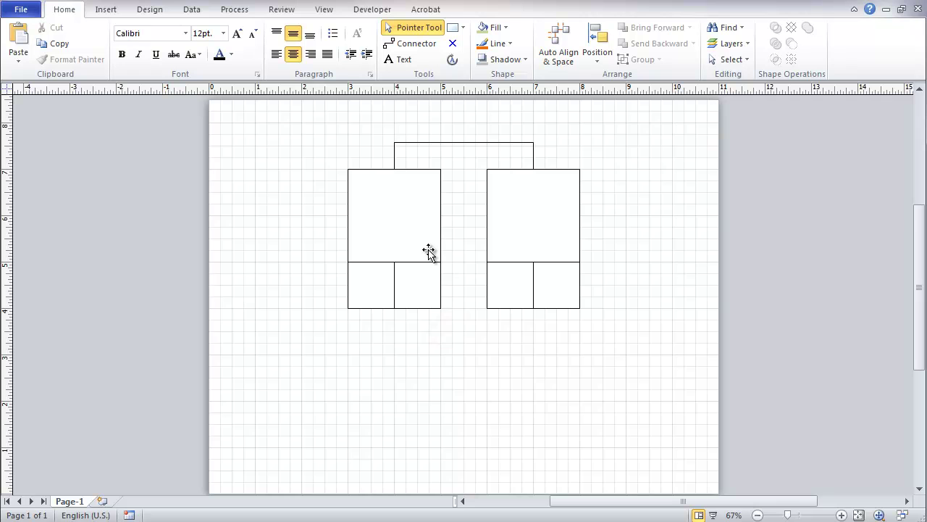
Ungroup the regrouped left shape into its separate squares
{"action": "left_click", "coordinate": [371, 172]}
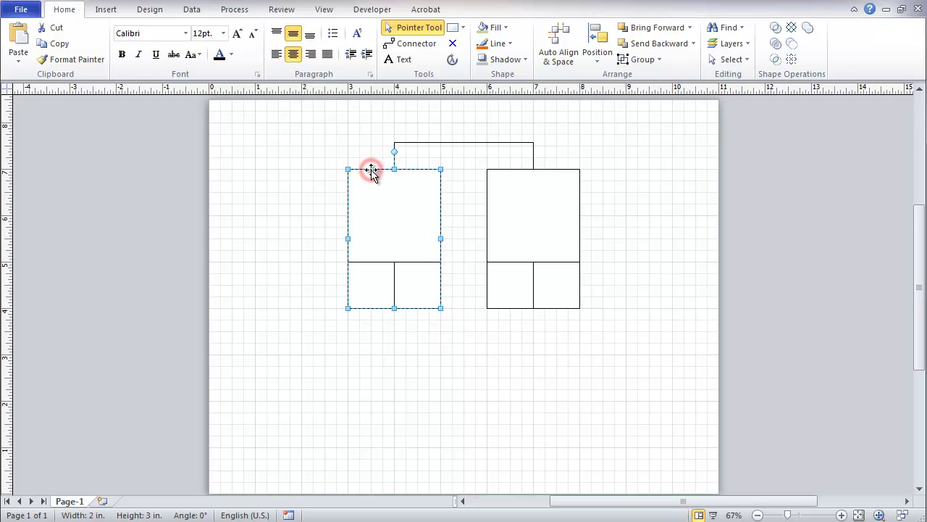
{"action": "right_click", "coordinate": [370, 171]}
{"action": "mouse_move", "coordinate": [447, 266]}
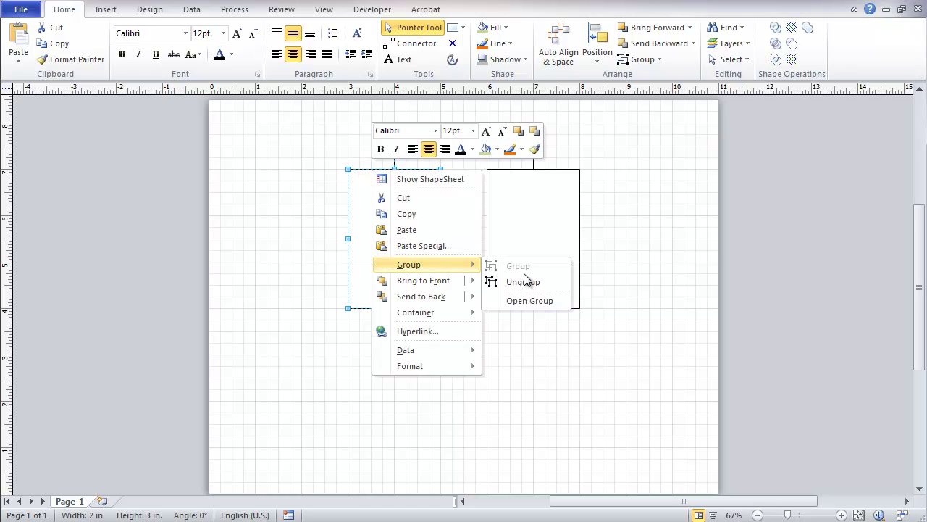
{"action": "left_click", "coordinate": [524, 284]}
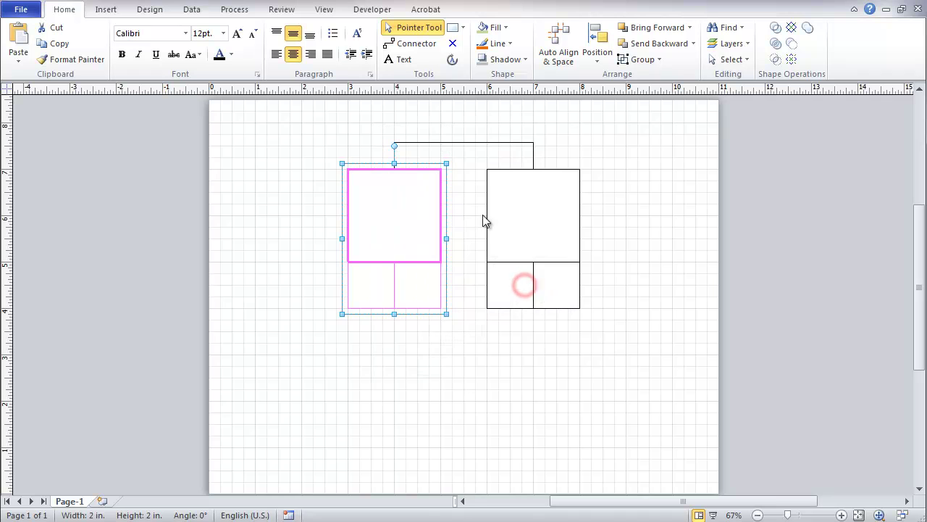
Try nudging the large left square at its connected top edge and leave it in its place
{"action": "left_click", "coordinate": [275, 200]}
{"action": "mouse_move", "coordinate": [368, 170]}
{"action": "left_mouse_down"}
{"action": "mouse_move", "coordinate": [322, 205]}
{"action": "mouse_move", "coordinate": [381, 166]}
{"action": "mouse_move", "coordinate": [366, 171]}
{"action": "left_mouse_up"}
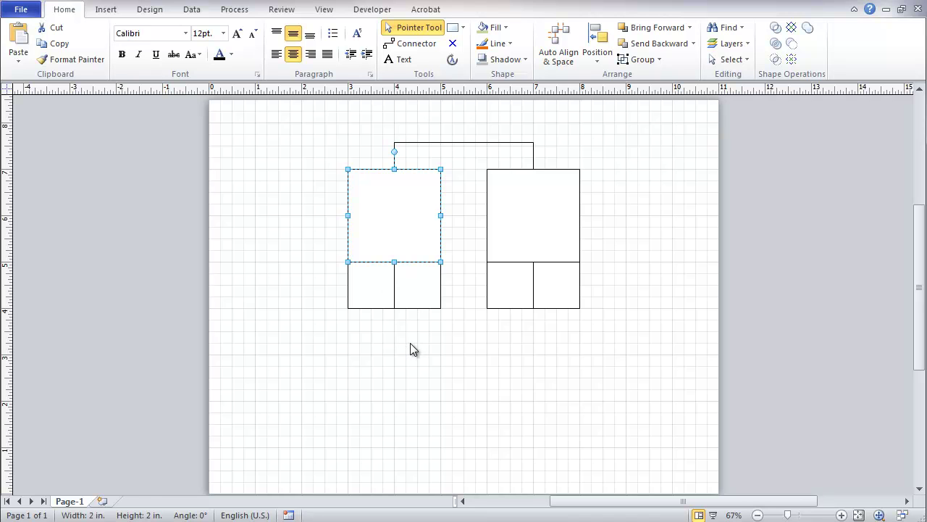
{"action": "left_click", "coordinate": [378, 167]}
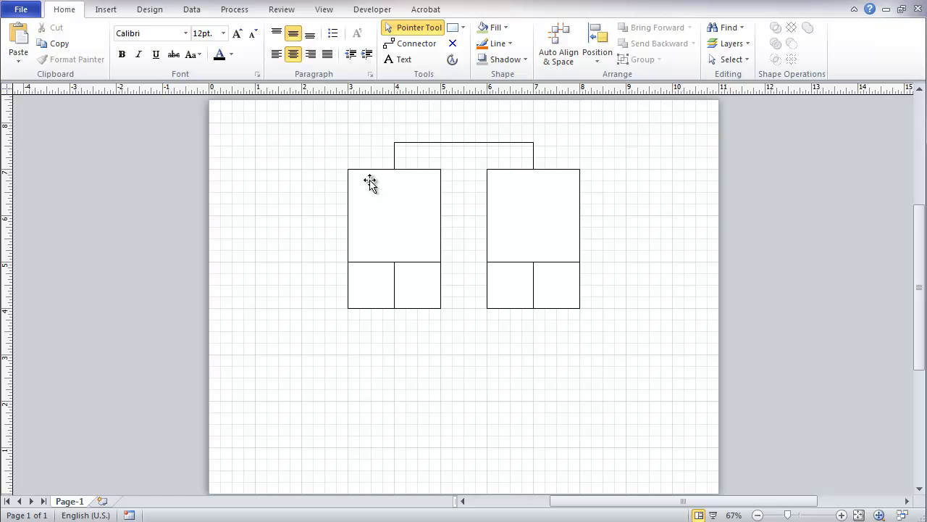
Add a connection point at the middle of the top edge of the large square inside the right group
{"action": "left_click", "coordinate": [512, 171]}
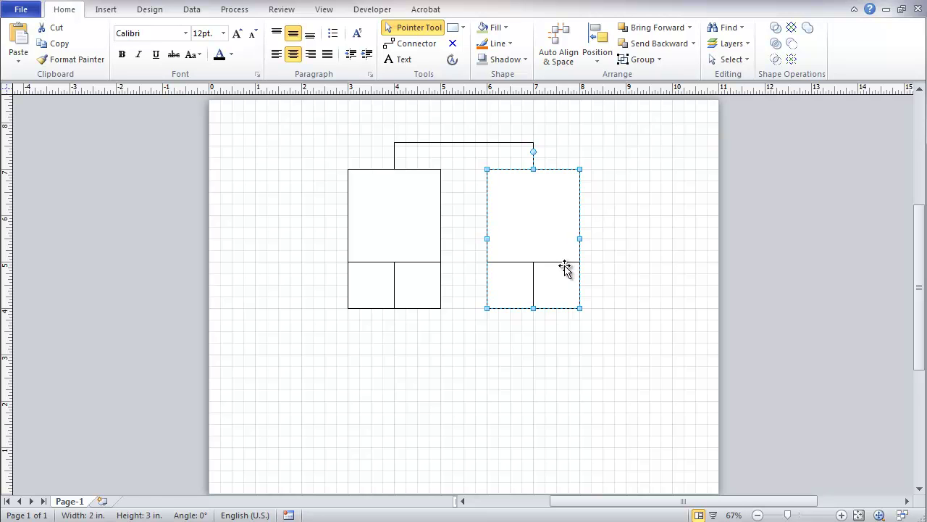
{"action": "left_click", "coordinate": [509, 261]}
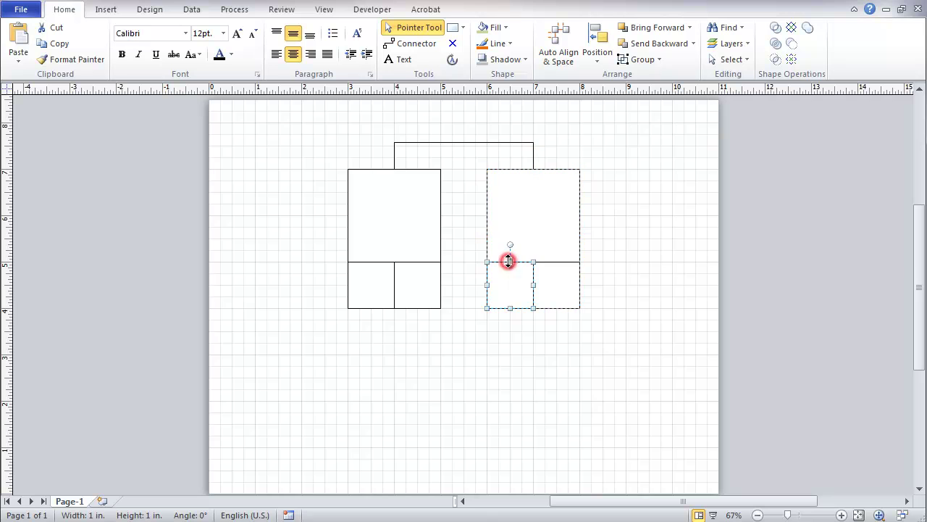
{"action": "left_click", "coordinate": [555, 263]}
{"action": "left_click", "coordinate": [576, 221]}
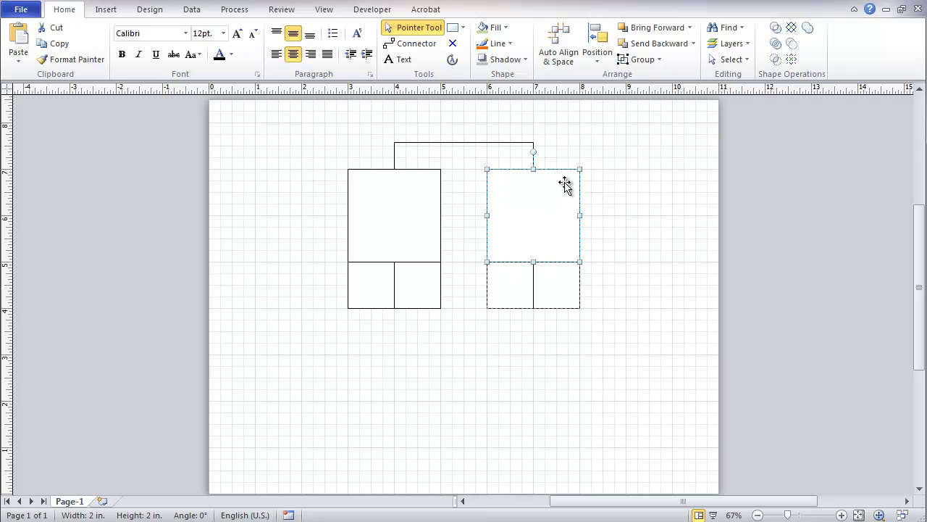
{"action": "left_click", "coordinate": [452, 43]}
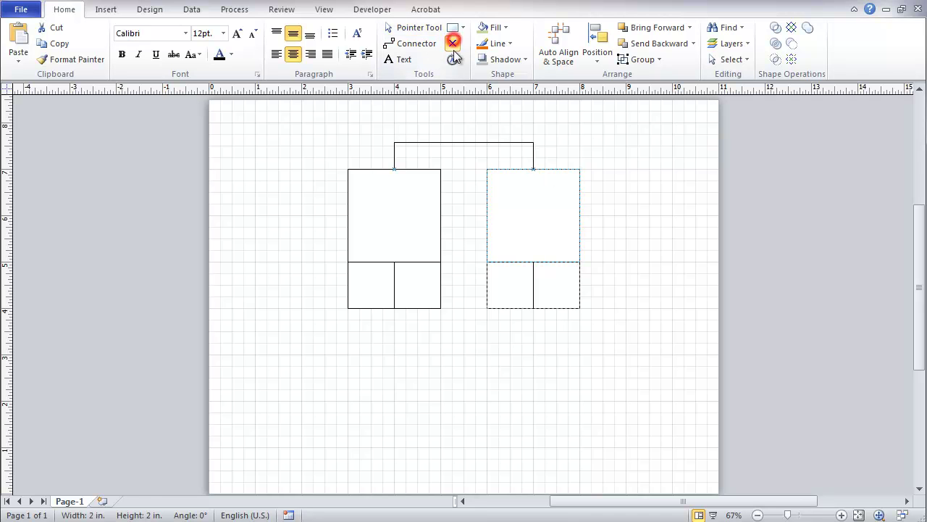
{"action": "left_click", "coordinate": [533, 169], "text": "ctrl"}
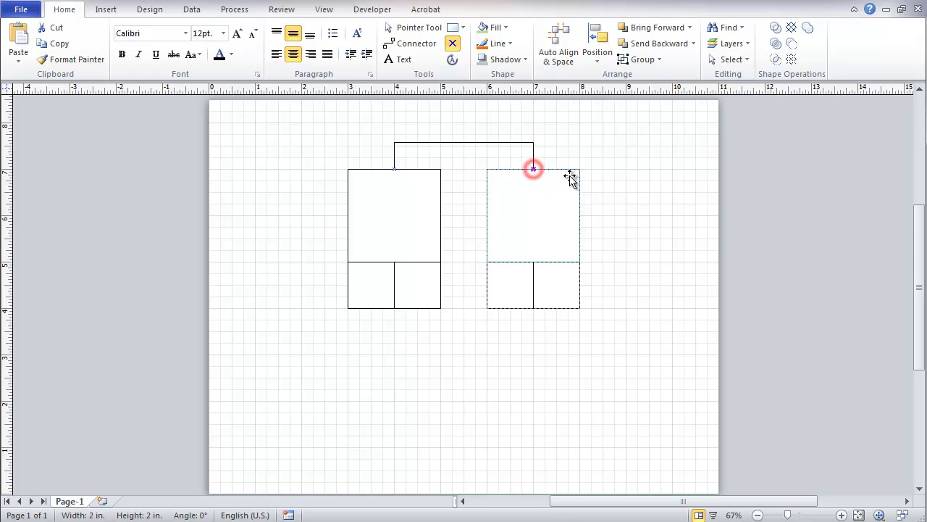
{"action": "left_click", "coordinate": [601, 176]}
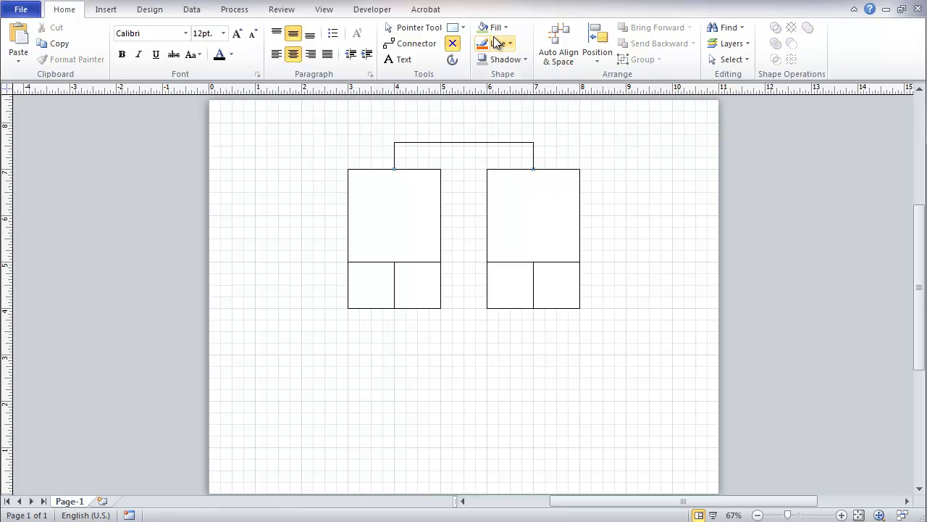
{"action": "left_click", "coordinate": [391, 28]}
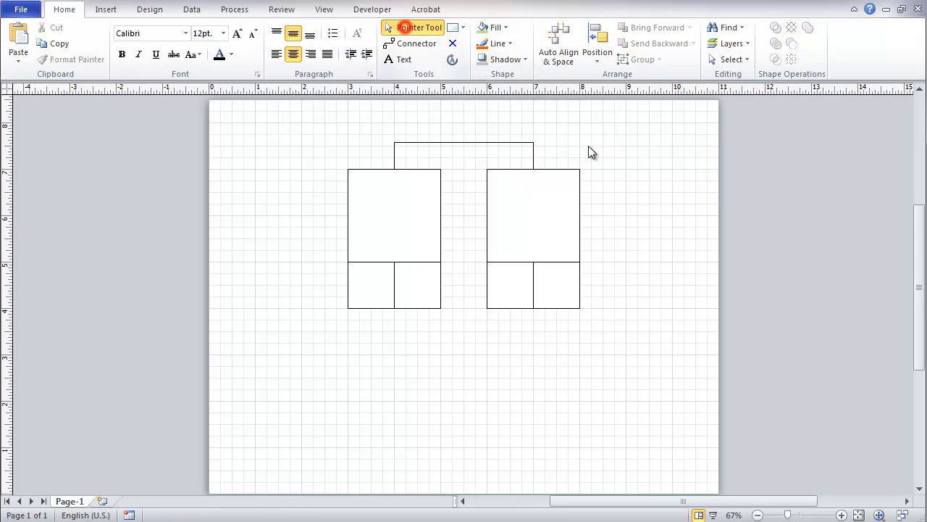
Ungroup the right shape into its separate squares
{"action": "left_click", "coordinate": [568, 172]}
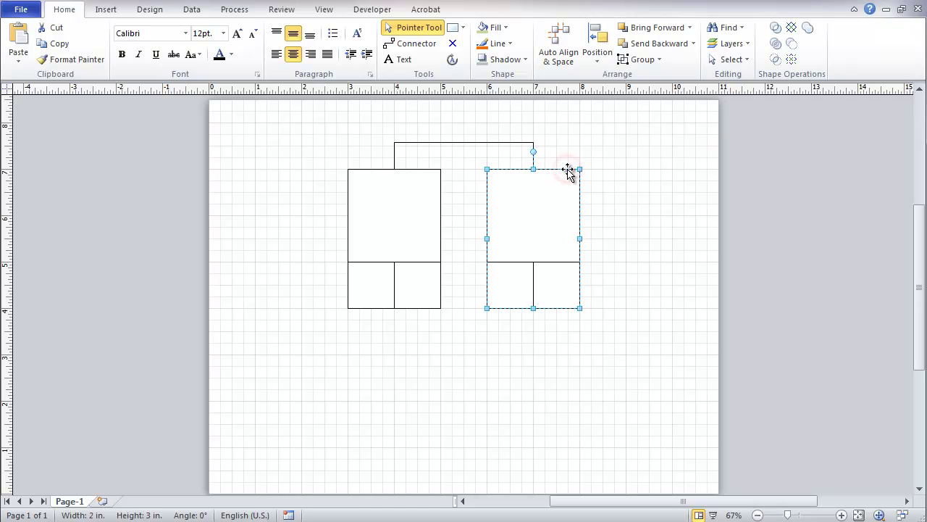
{"action": "left_click", "coordinate": [568, 171]}
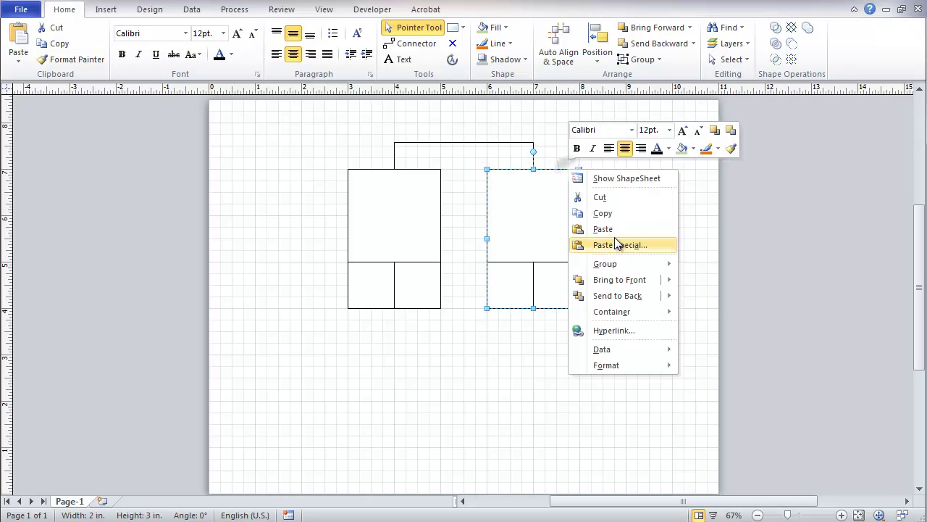
{"action": "mouse_move", "coordinate": [628, 265]}
{"action": "left_click", "coordinate": [714, 282]}
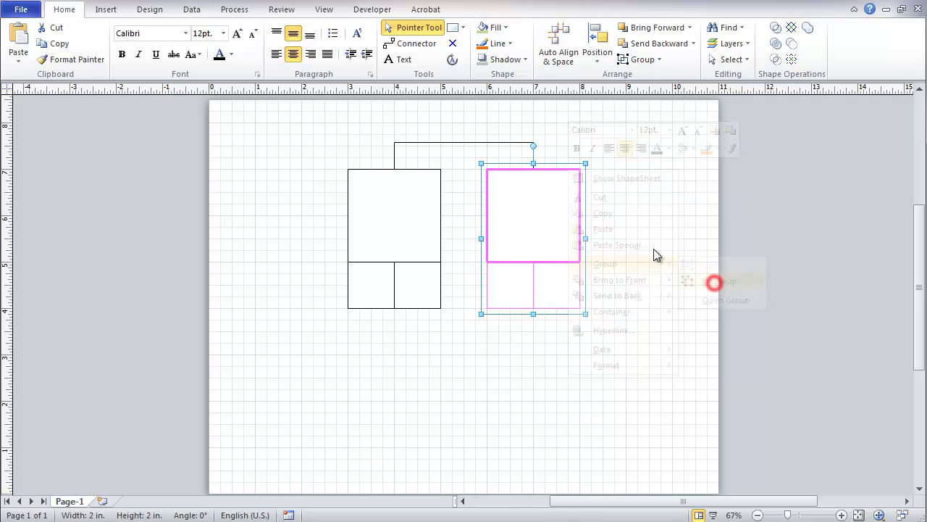
{"action": "left_click", "coordinate": [624, 221]}
Move the large right square about 1 inch away from the connector's end, select the connector, and return the square to its place
{"action": "left_click", "coordinate": [556, 169]}
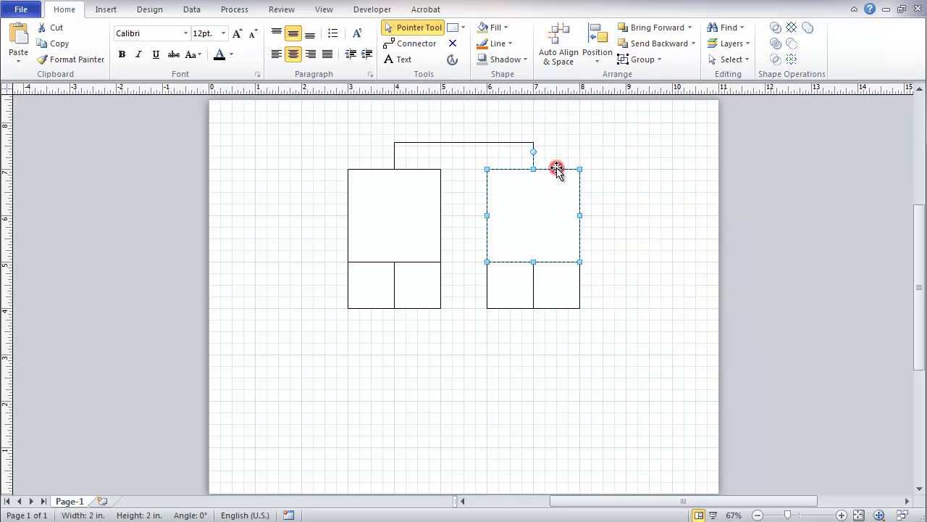
{"action": "left_click_drag", "start_coordinate": [555, 169], "coordinate": [608, 168]}
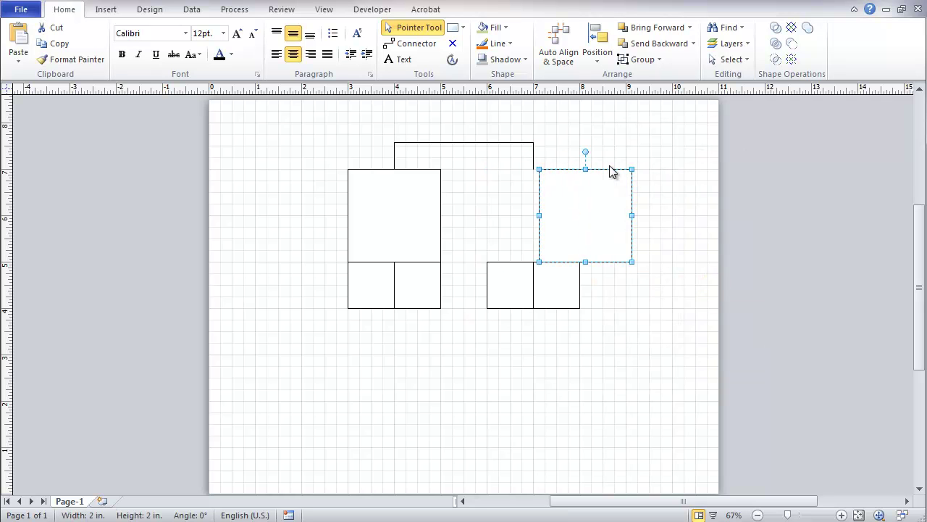
{"action": "left_click", "coordinate": [534, 150]}
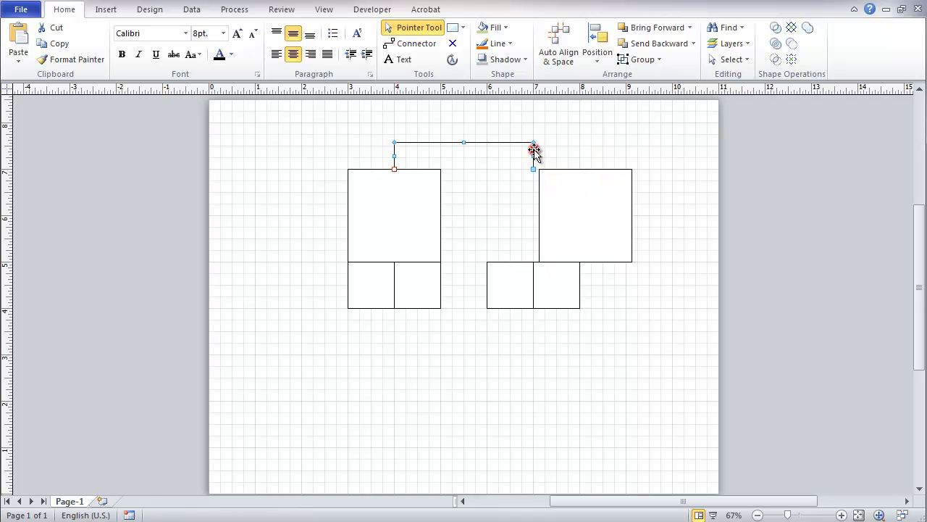
{"action": "left_click_drag", "start_coordinate": [533, 170], "coordinate": [555, 171]}
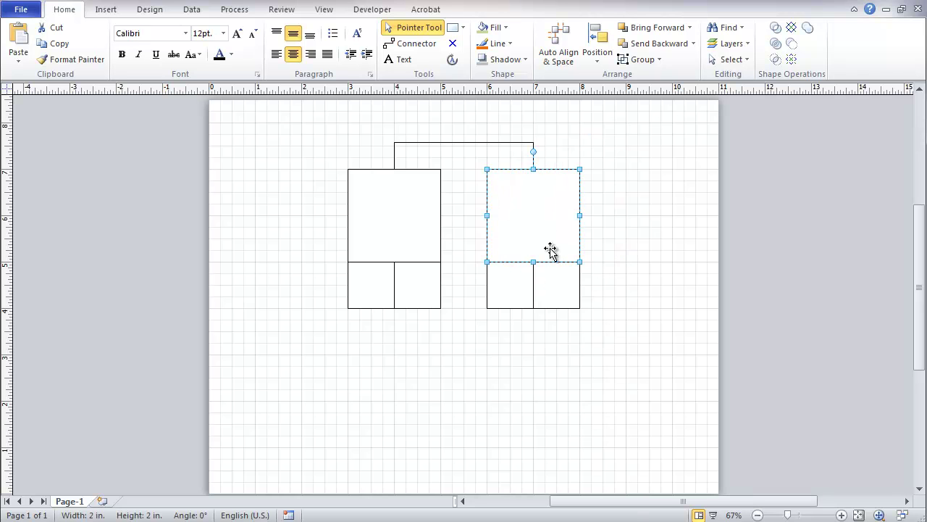
Delete all the squares and the connector from the page
{"action": "left_click", "coordinate": [559, 348]}
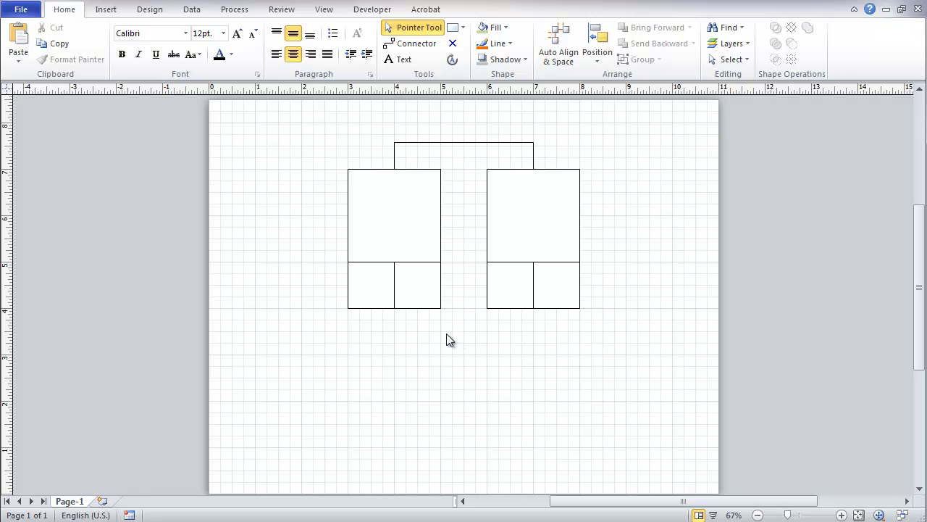
{"action": "left_click_drag", "start_coordinate": [314, 126], "coordinate": [630, 346]}
{"action": "key", "text": "Delete"}
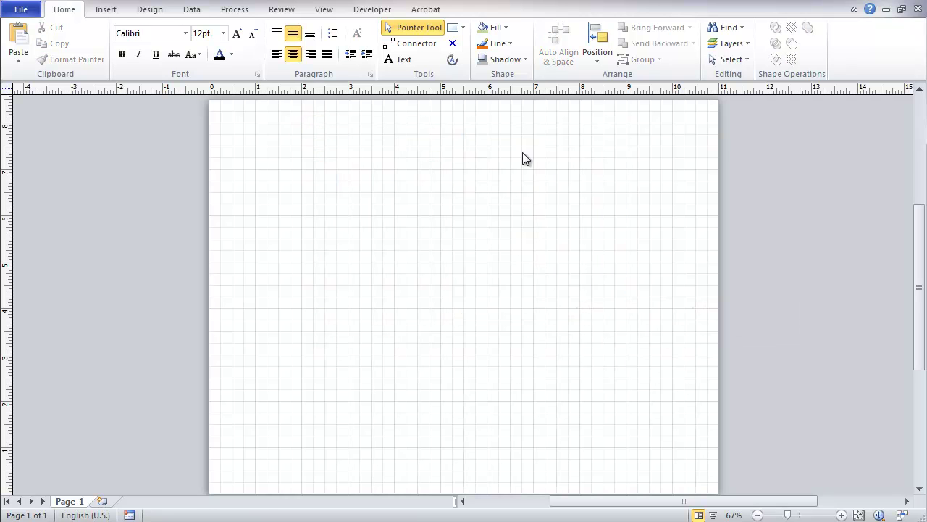
Draw a 1 in. square in the upper part of the page and copy it 3 in. to the right
{"action": "left_click", "coordinate": [454, 28]}
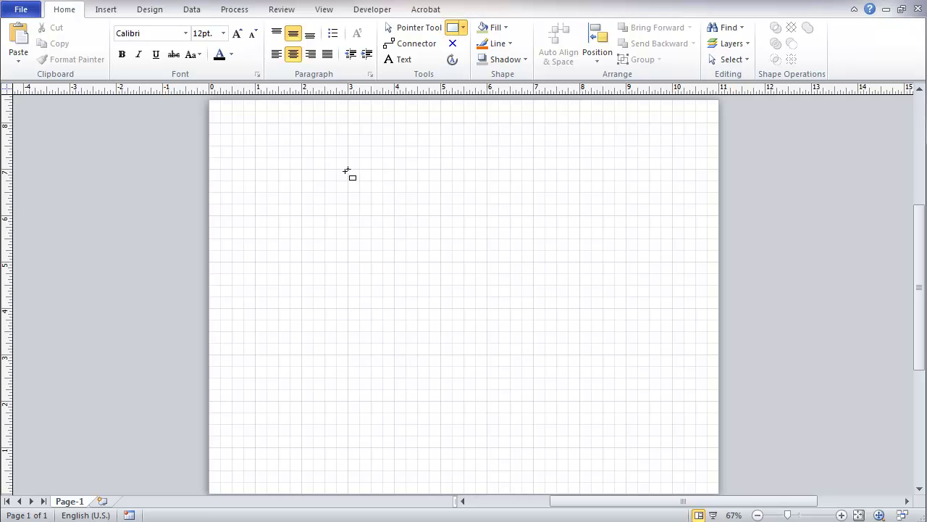
{"action": "mouse_move", "coordinate": [349, 169]}
{"action": "left_mouse_down"}
{"action": "mouse_move", "coordinate": [408, 210]}
{"action": "mouse_move", "coordinate": [402, 221]}
{"action": "mouse_move", "coordinate": [394, 215]}
{"action": "left_mouse_up"}
{"action": "left_click_drag", "start_coordinate": [384, 169], "coordinate": [527, 169]}
Join the two squares with a connector glued to the whole shapes, and move the right square about 1 in. left and 1.75 in. down
{"action": "left_click", "coordinate": [417, 44]}
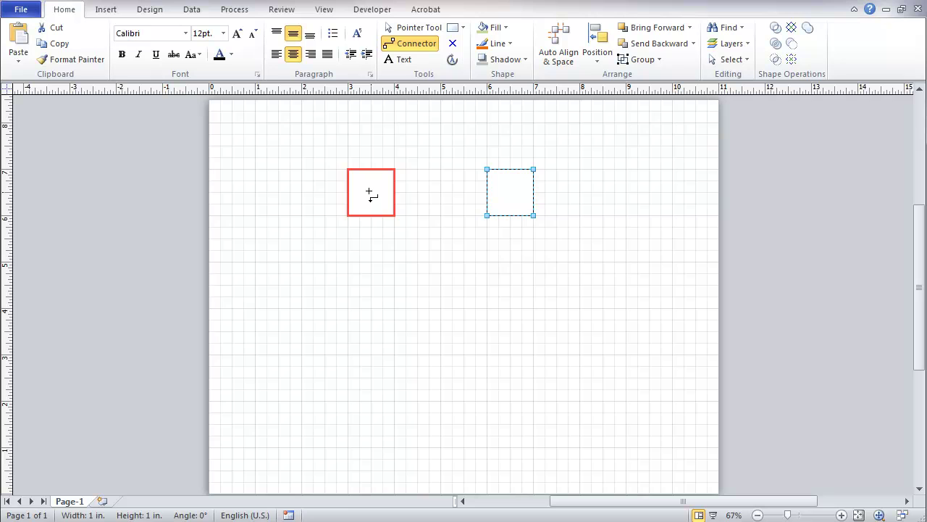
{"action": "left_click_drag", "start_coordinate": [369, 193], "coordinate": [511, 193]}
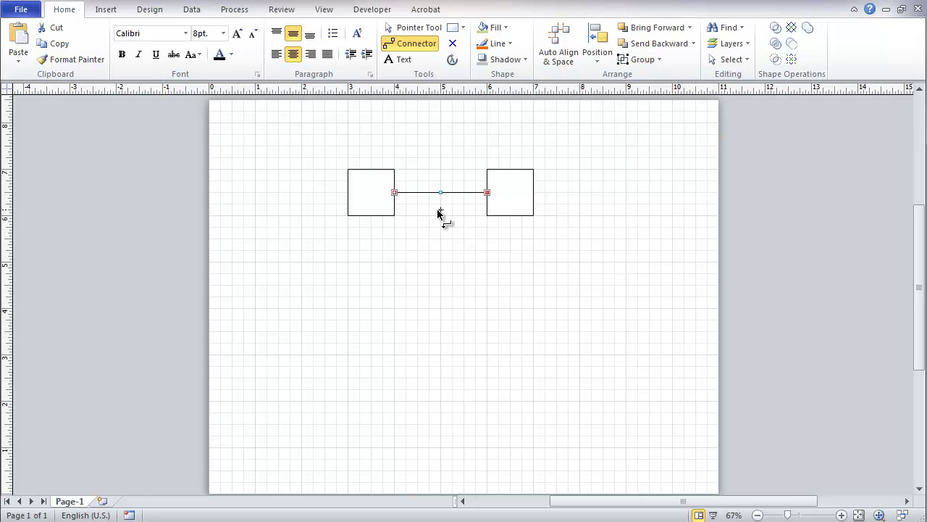
{"action": "left_click", "coordinate": [410, 28]}
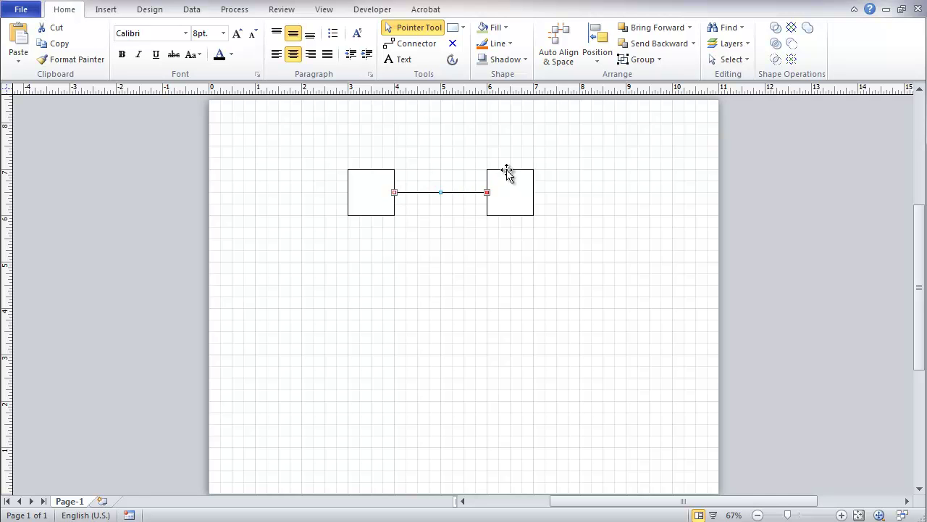
{"action": "left_click_drag", "start_coordinate": [509, 170], "coordinate": [463, 251]}
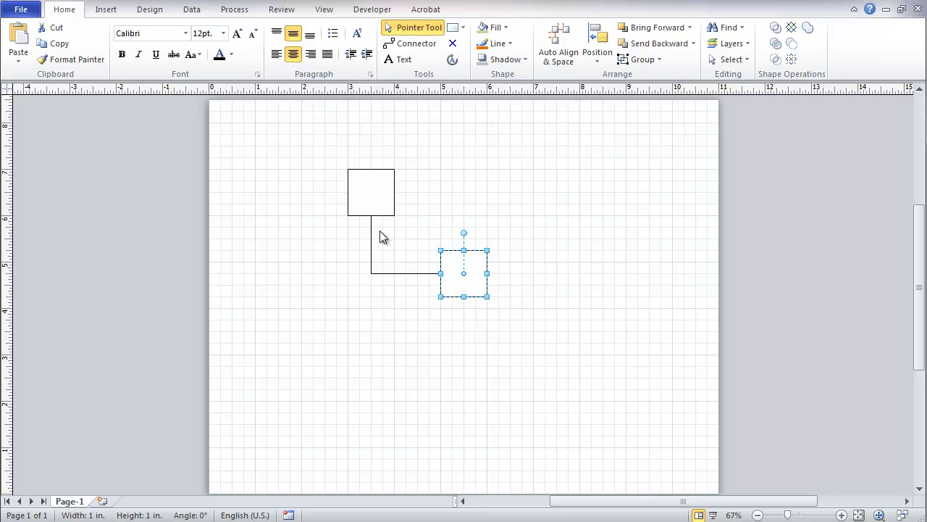
Set the fill pattern of the upper square to 00: None
{"action": "right_click", "coordinate": [373, 171]}
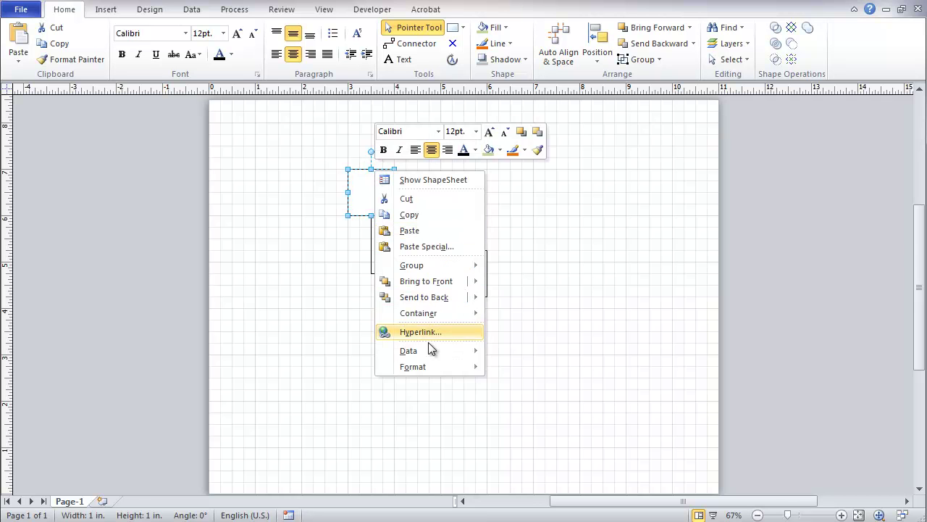
{"action": "mouse_move", "coordinate": [442, 368]}
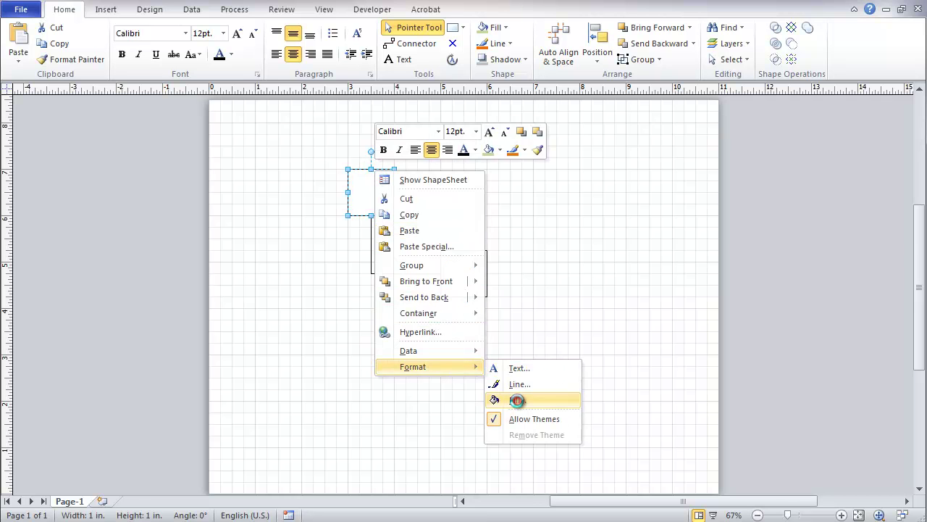
{"action": "left_click", "coordinate": [513, 399]}
{"action": "left_click", "coordinate": [347, 204]}
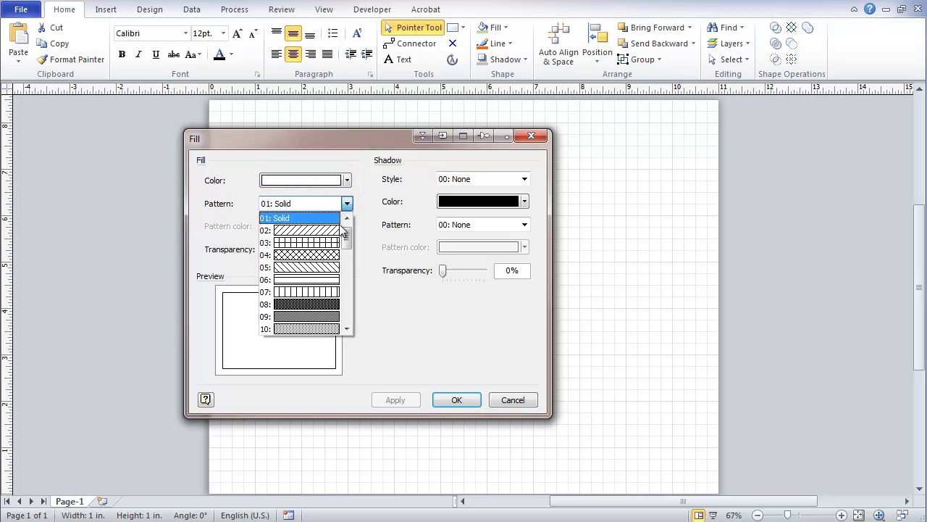
{"action": "left_click_drag", "start_coordinate": [347, 239], "coordinate": [347, 233]}
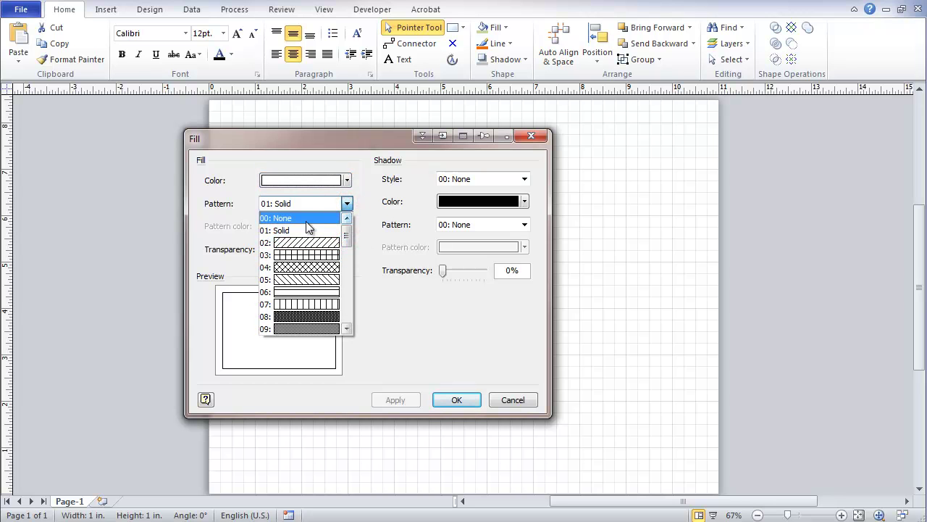
{"action": "left_click", "coordinate": [300, 219]}
{"action": "left_click", "coordinate": [444, 401]}
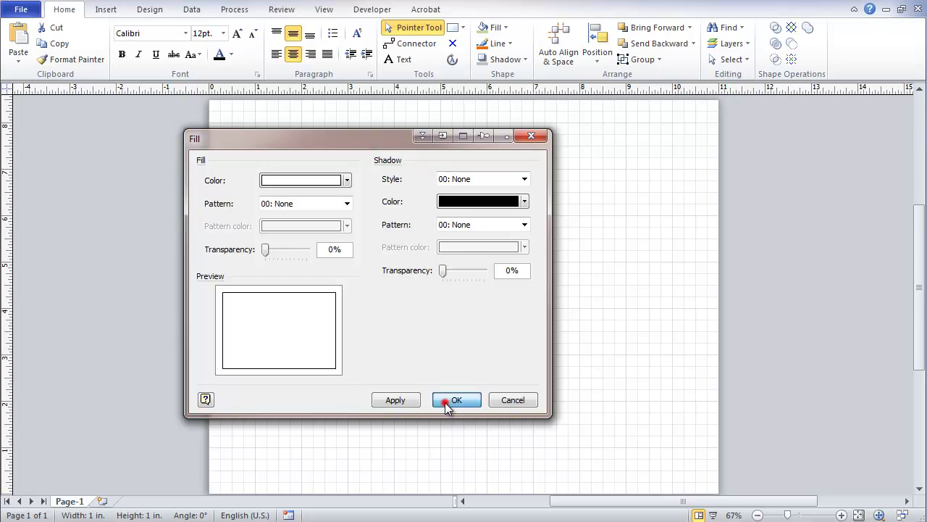
{"action": "left_click", "coordinate": [451, 346]}
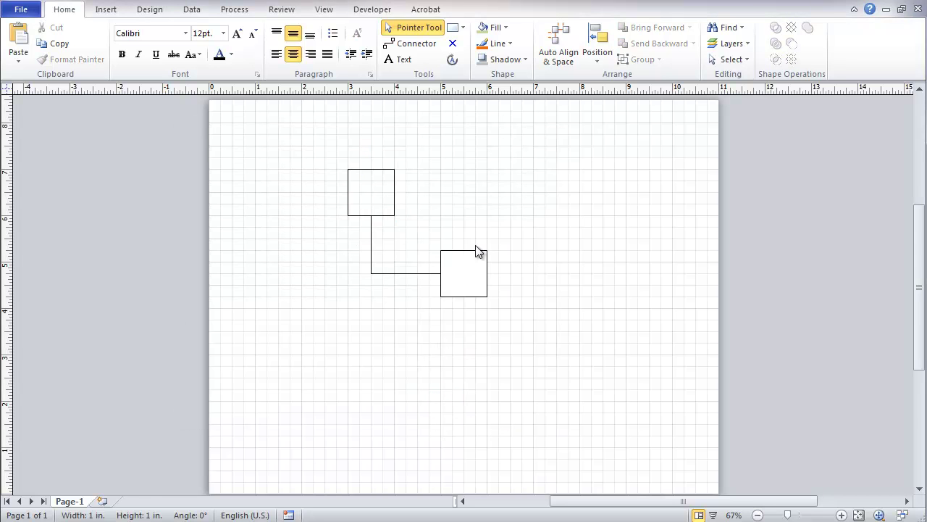
Move the lower square left and slightly up so that it partly overlaps the upper square's width just beneath it
{"action": "left_click_drag", "start_coordinate": [452, 253], "coordinate": [395, 236]}
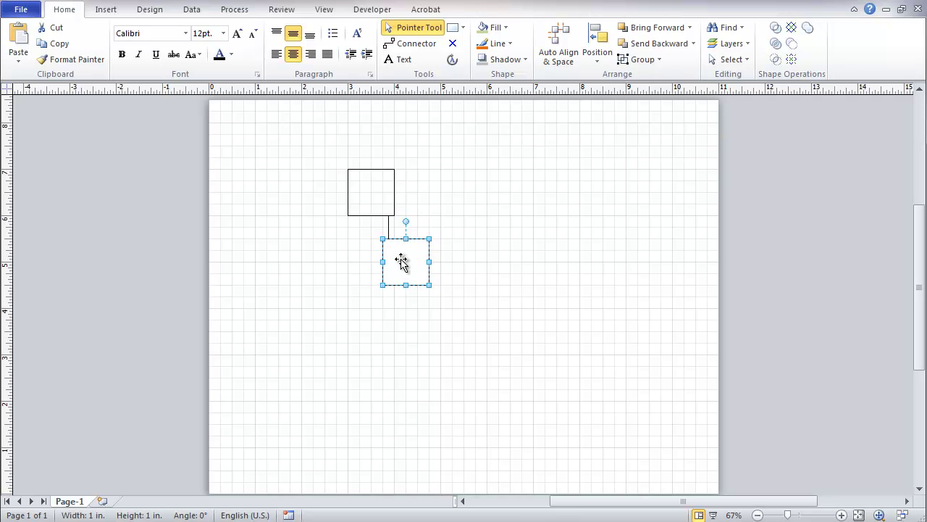
{"action": "left_click", "coordinate": [438, 196]}
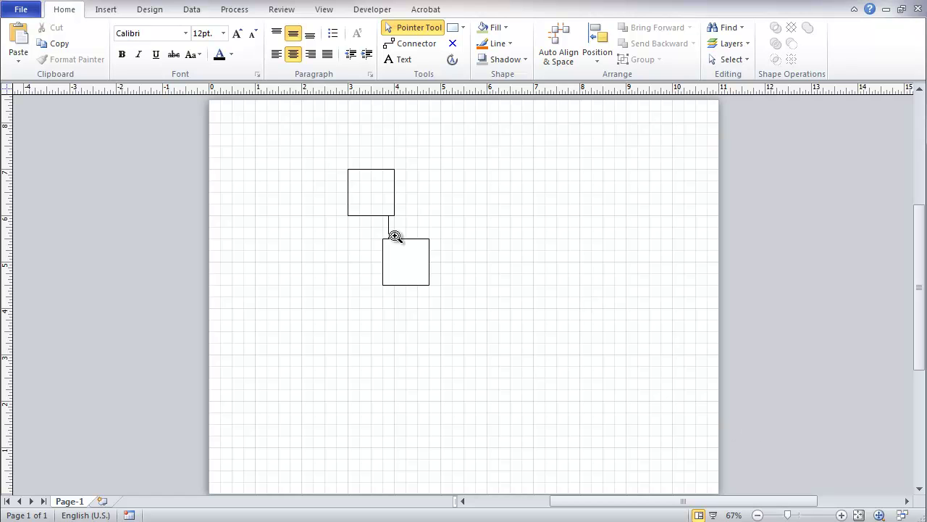
Add a connection point at the middle of the upper square's top edge
{"action": "left_click_drag", "start_coordinate": [310, 151], "coordinate": [472, 310]}
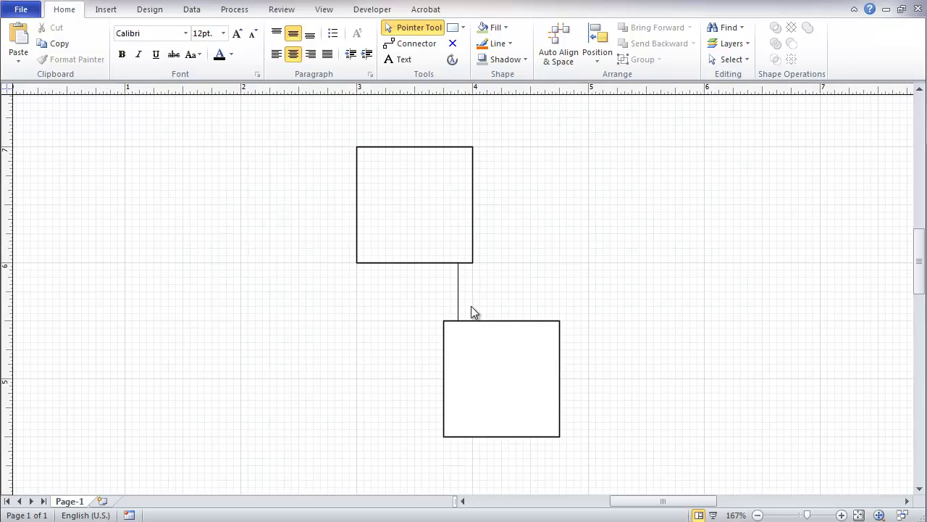
{"action": "left_click", "coordinate": [430, 147]}
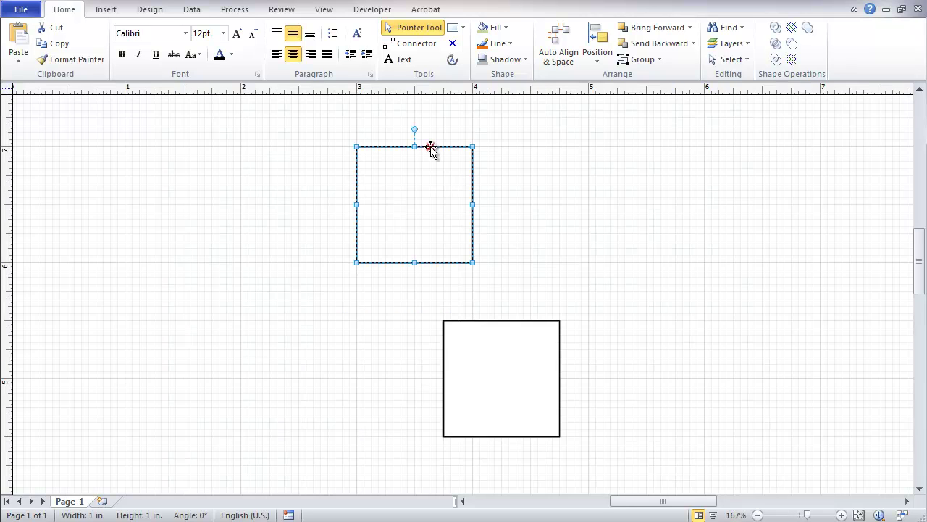
{"action": "left_click", "coordinate": [453, 44]}
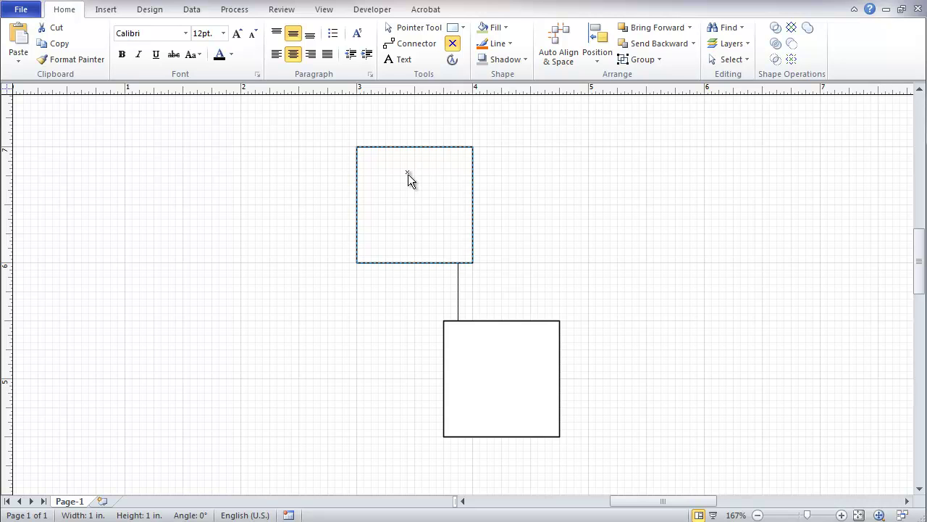
{"action": "left_click", "coordinate": [414, 147], "text": "ctrl"}
{"action": "left_click", "coordinate": [450, 119]}
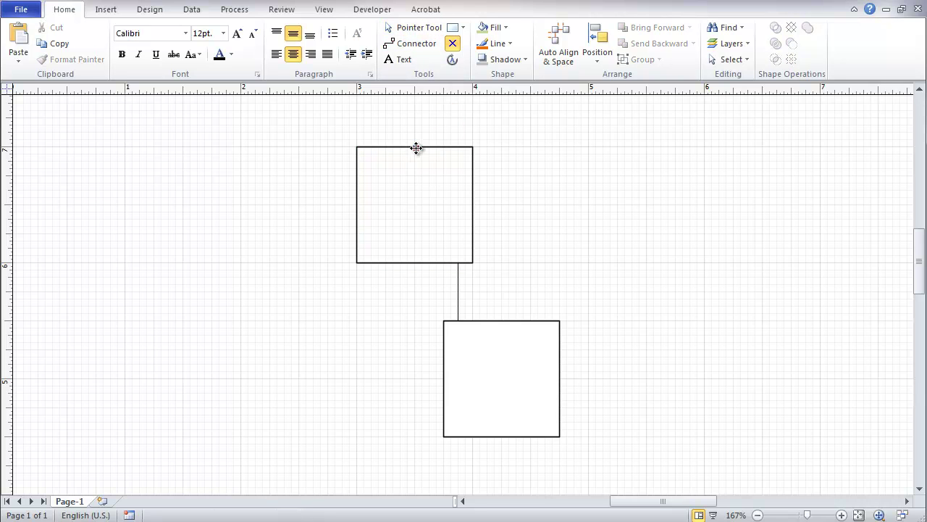
Reposition the connection point on the upper square's top edge to 0.25 in. from the right corner
{"action": "left_click", "coordinate": [417, 147]}
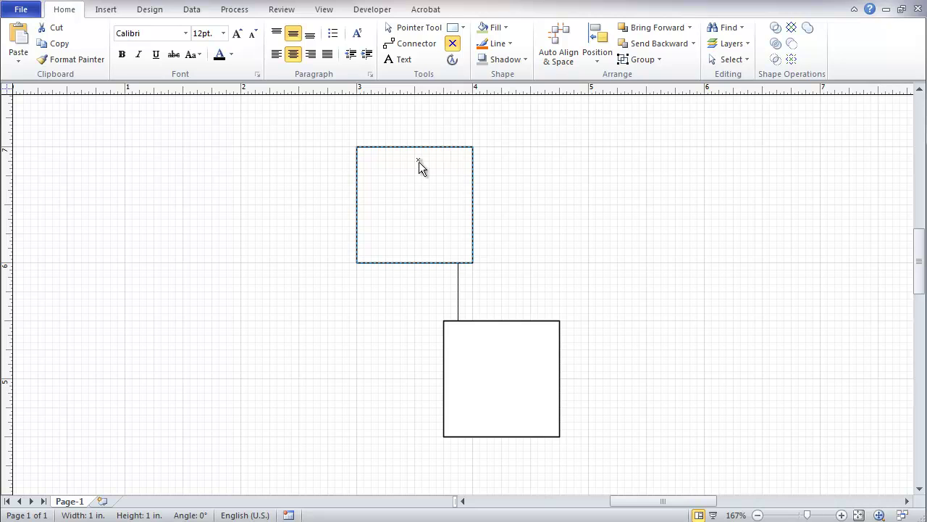
{"action": "left_click", "coordinate": [417, 152]}
{"action": "left_click", "coordinate": [415, 147]}
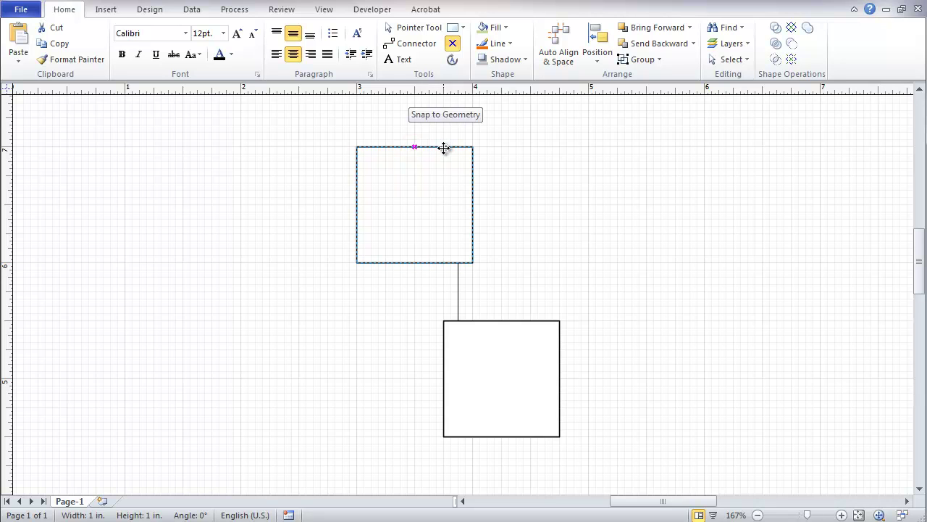
{"action": "left_click", "coordinate": [446, 147]}
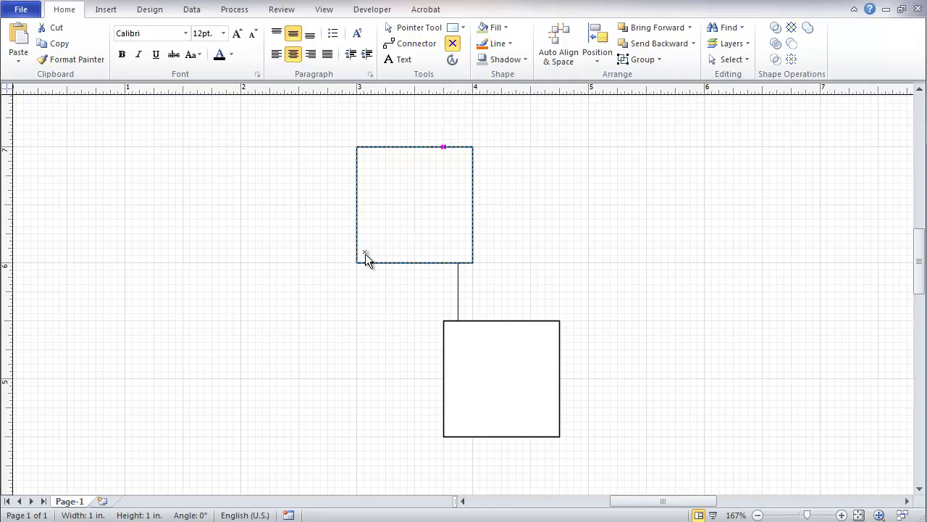
Add three connection points along the upper square's bottom edge, spaced 0.25 in. apart and centred on the edge
{"action": "left_click", "coordinate": [385, 266]}
{"action": "left_click", "coordinate": [415, 265]}
{"action": "left_click", "coordinate": [443, 265]}
Delete the lower square
{"action": "left_click", "coordinate": [417, 28]}
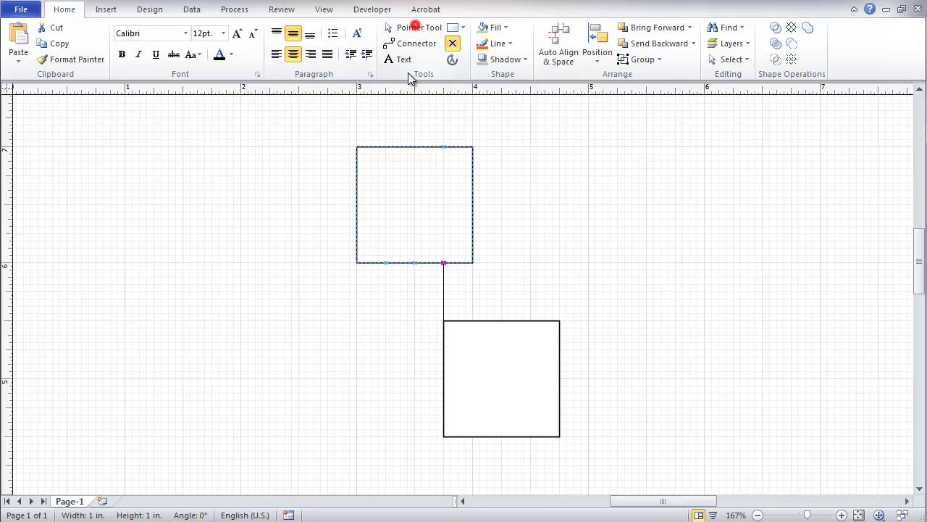
{"action": "left_click", "coordinate": [497, 325]}
{"action": "key", "text": "Delete"}
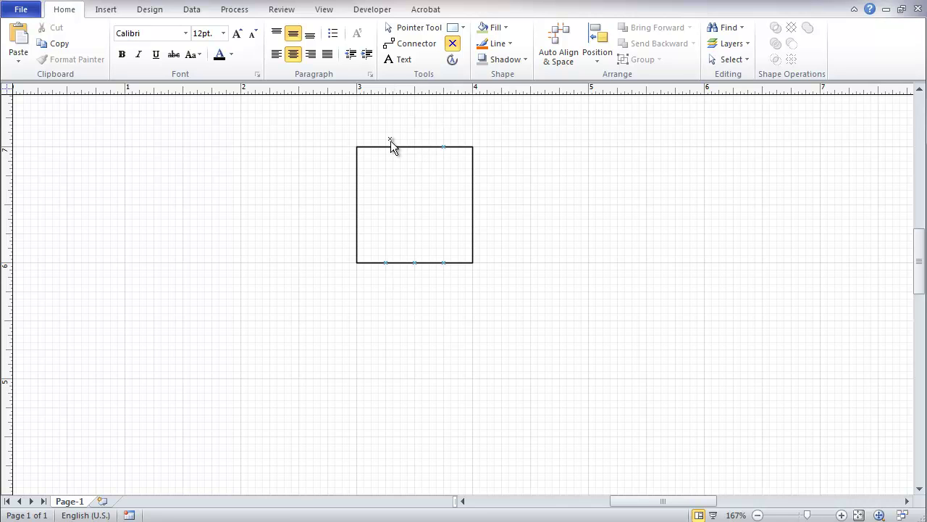
Copy the remaining square, rotate the copy 180°, and align it 0.5 in. directly below the original
{"action": "left_click", "coordinate": [412, 28]}
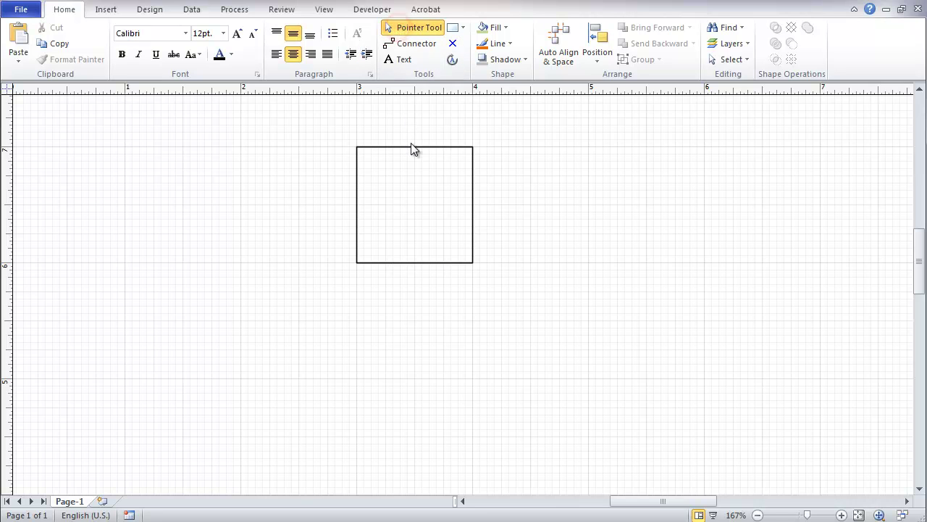
{"action": "left_click_drag", "start_coordinate": [412, 149], "coordinate": [525, 262]}
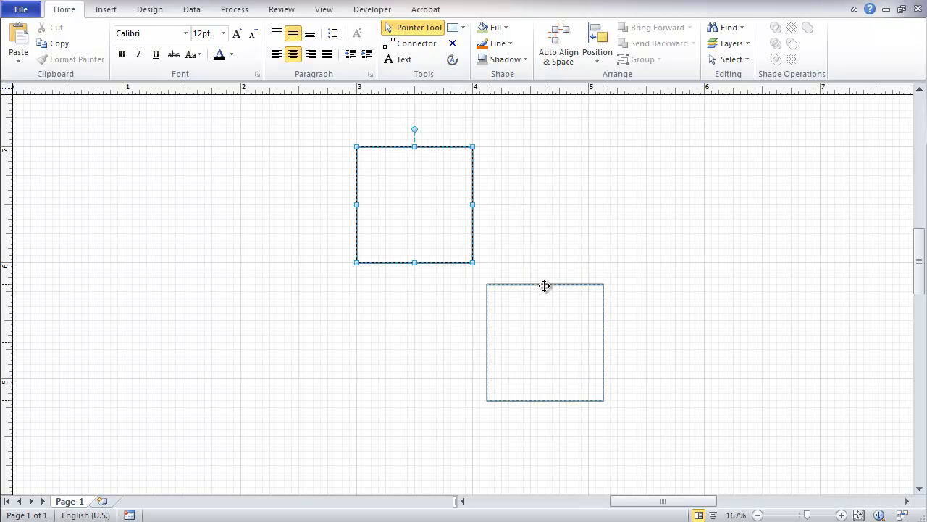
{"action": "left_click", "coordinate": [545, 288]}
{"action": "left_click_drag", "start_coordinate": [547, 267], "coordinate": [546, 384]}
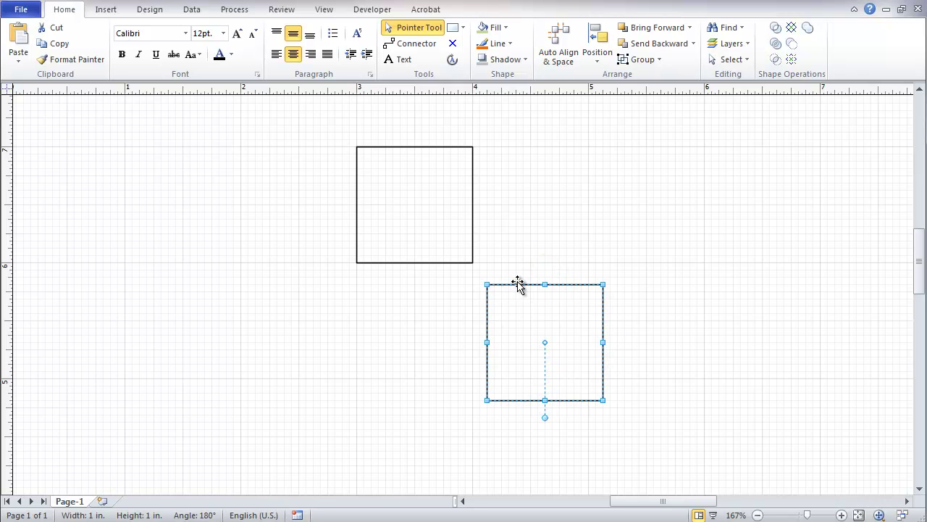
{"action": "left_click_drag", "start_coordinate": [517, 284], "coordinate": [385, 321]}
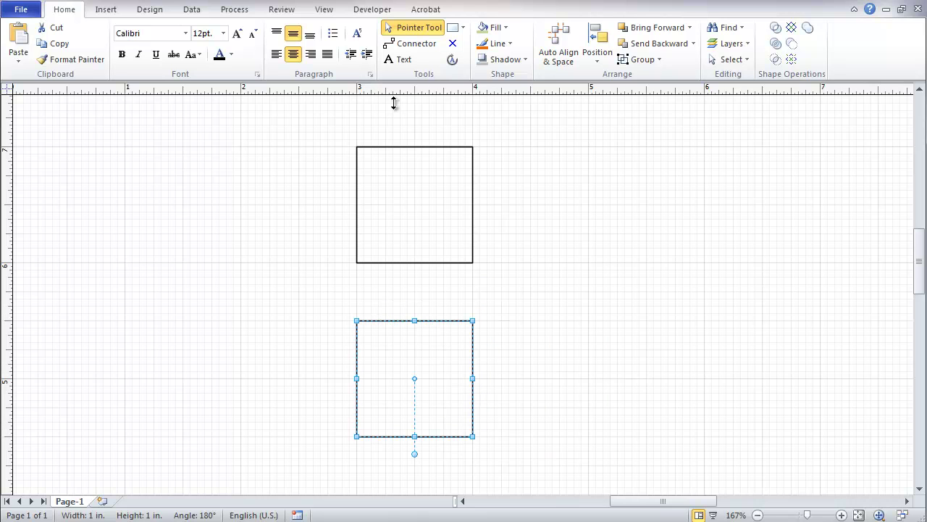
Join the three facing pairs of connection points between the two squares with vertical connectors
{"action": "left_click", "coordinate": [415, 44]}
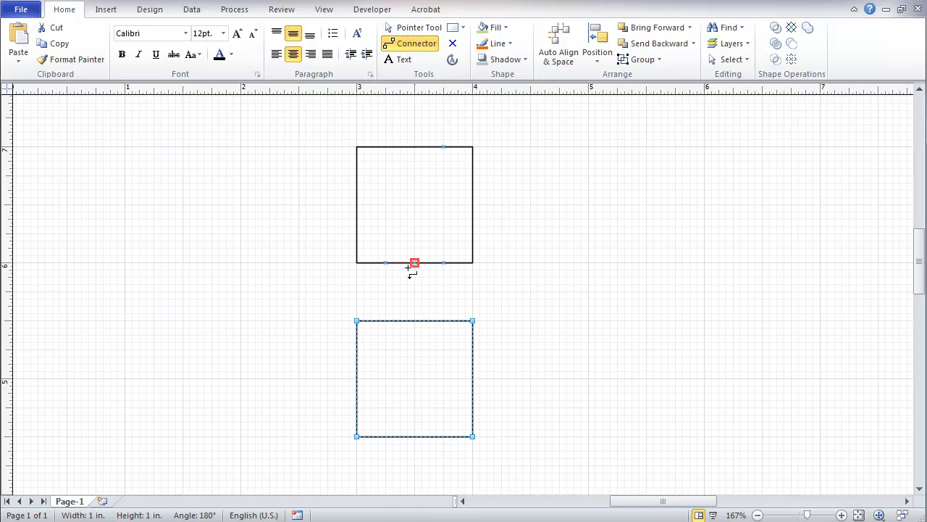
{"action": "left_click_drag", "start_coordinate": [385, 262], "coordinate": [388, 322]}
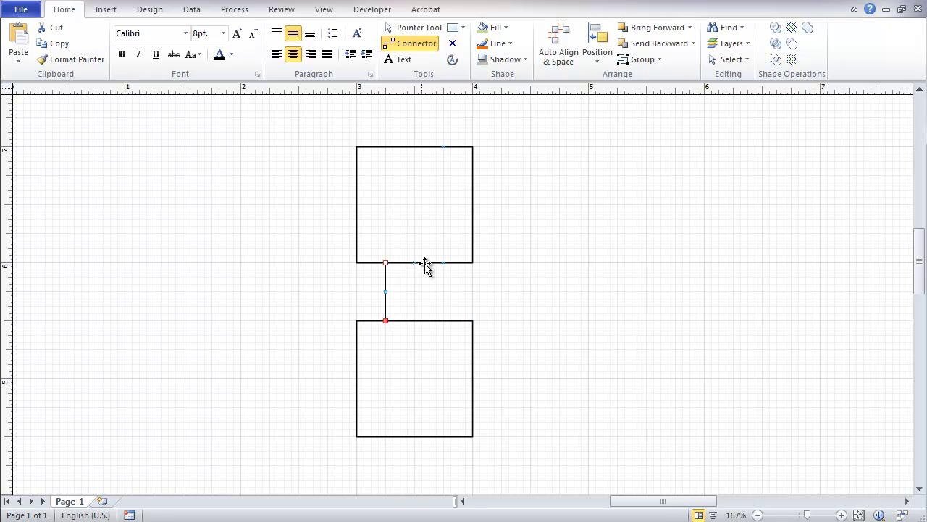
{"action": "left_click_drag", "start_coordinate": [414, 262], "coordinate": [415, 321]}
{"action": "left_click_drag", "start_coordinate": [444, 262], "coordinate": [443, 321]}
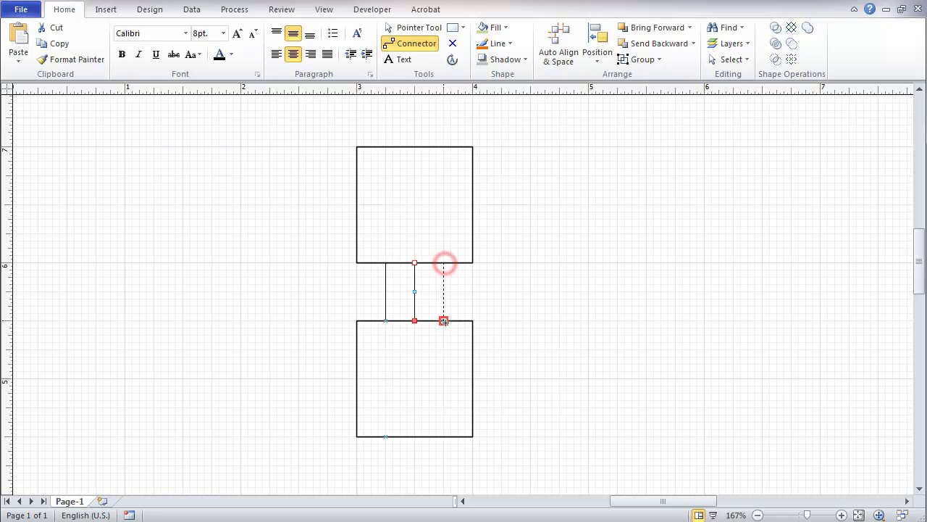
{"action": "left_click", "coordinate": [411, 27]}
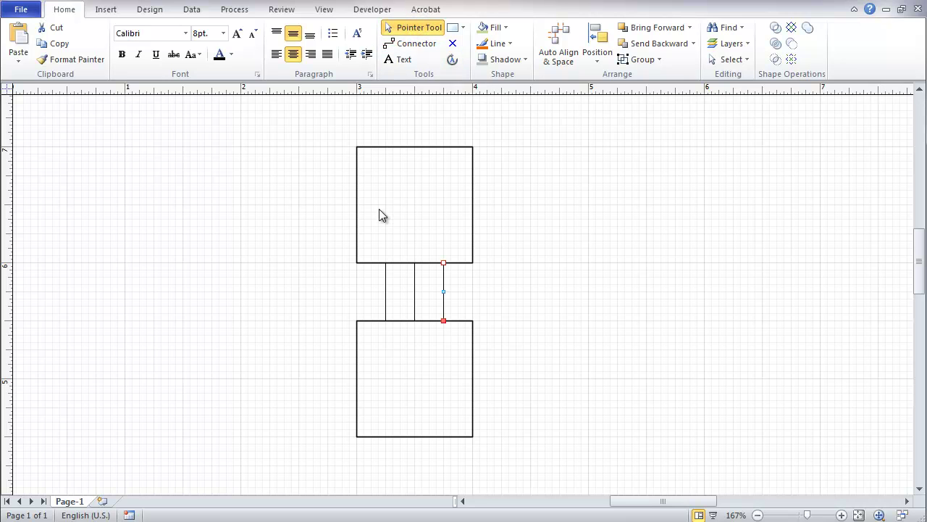
{"action": "left_click", "coordinate": [502, 270]}
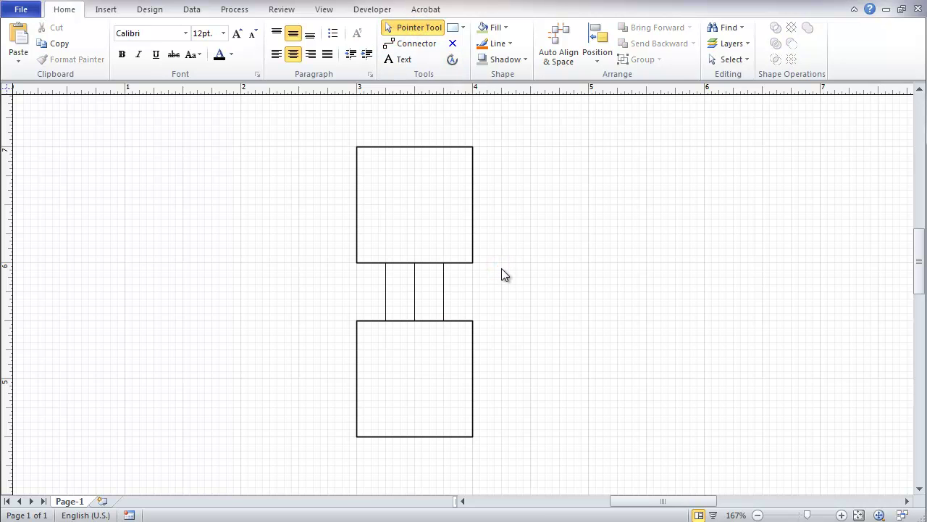
Stretch the upper square's right side to make it 2 in. wide, and shrink it back to 1 in
{"action": "left_click", "coordinate": [472, 206]}
{"action": "left_click_drag", "start_coordinate": [472, 205], "coordinate": [589, 203]}
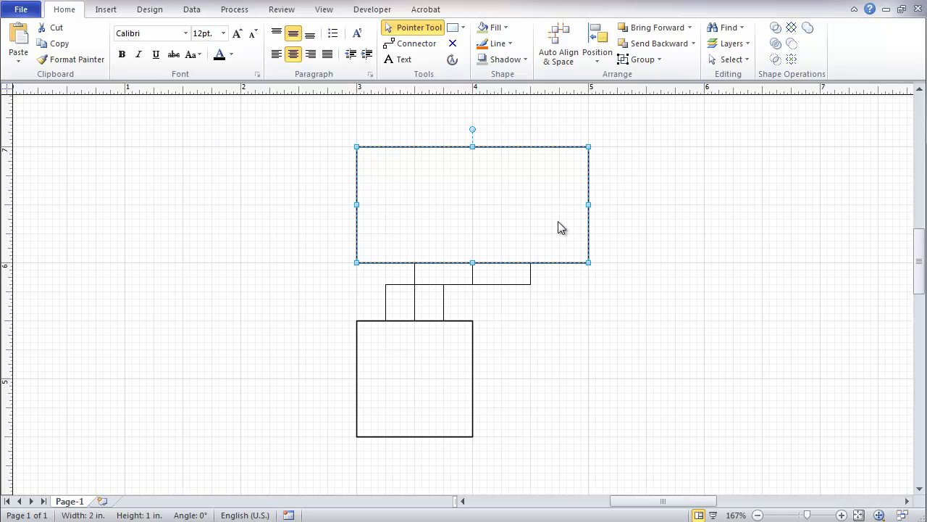
{"action": "left_click_drag", "start_coordinate": [588, 204], "coordinate": [476, 229]}
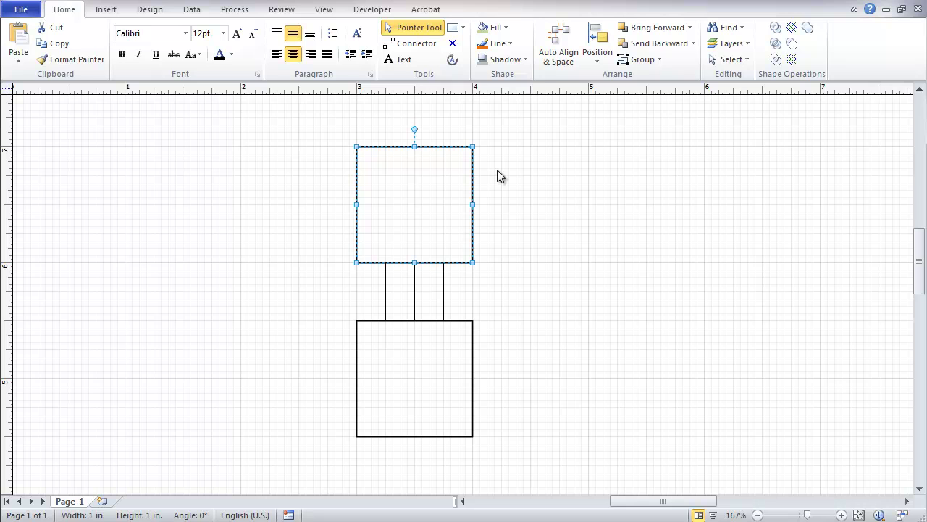
Using the Line tool, move the upper square's two right-hand vertices 0.75 in. outward to form a 1.75 in. wide rectangle
{"action": "left_click", "coordinate": [463, 27]}
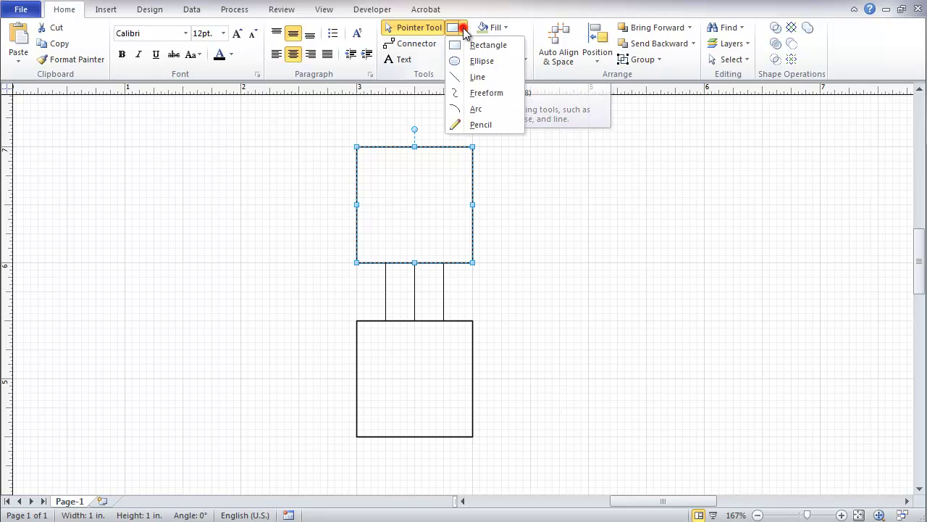
{"action": "left_click", "coordinate": [452, 75]}
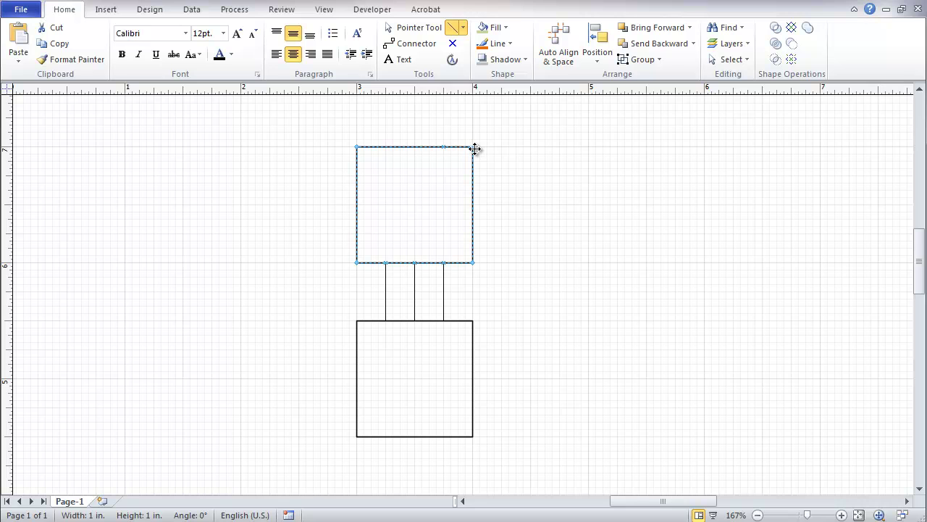
{"action": "left_click_drag", "start_coordinate": [473, 148], "coordinate": [559, 147]}
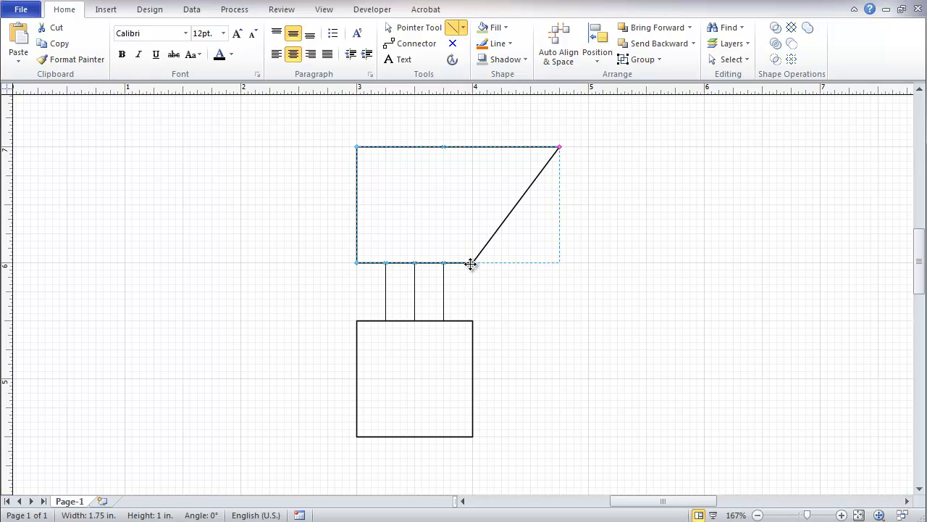
{"action": "left_click_drag", "start_coordinate": [471, 264], "coordinate": [559, 262]}
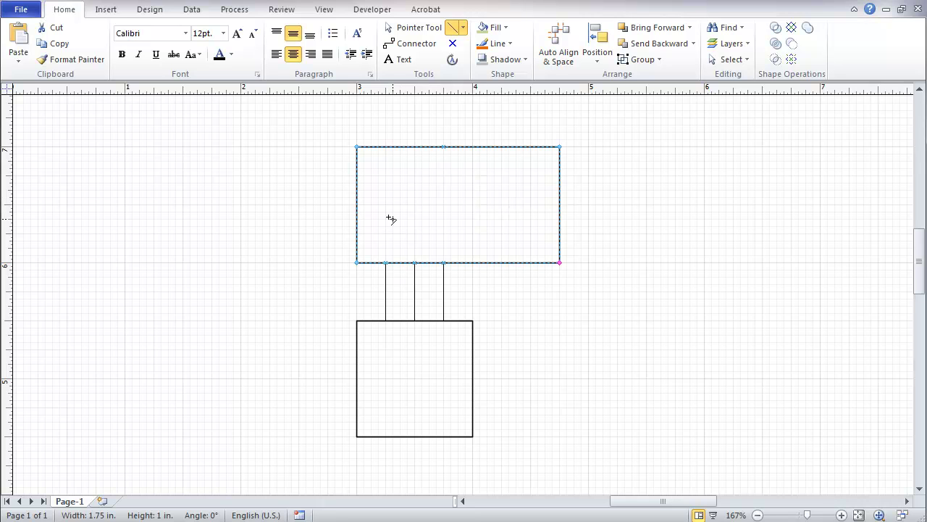
{"action": "left_click", "coordinate": [391, 28]}
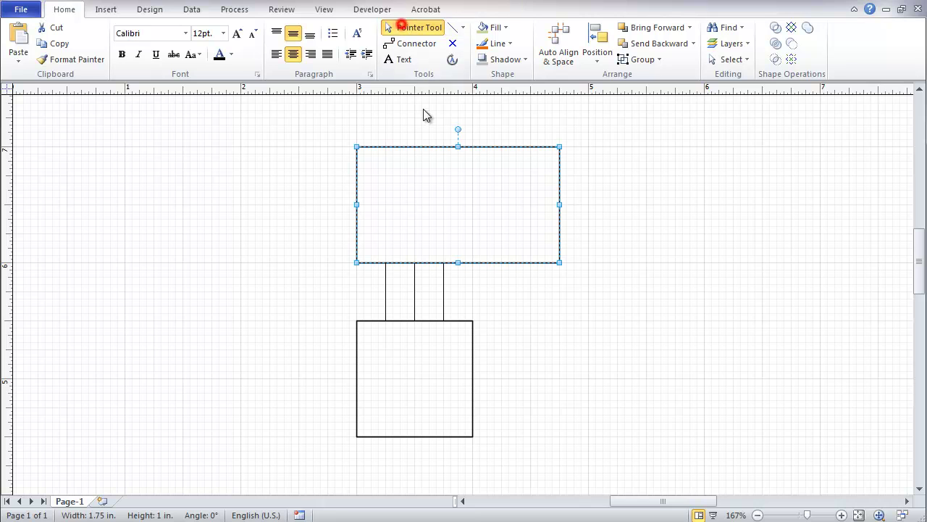
Delete the three connectors between the upper rectangle and the lower square
{"action": "left_click", "coordinate": [385, 285]}
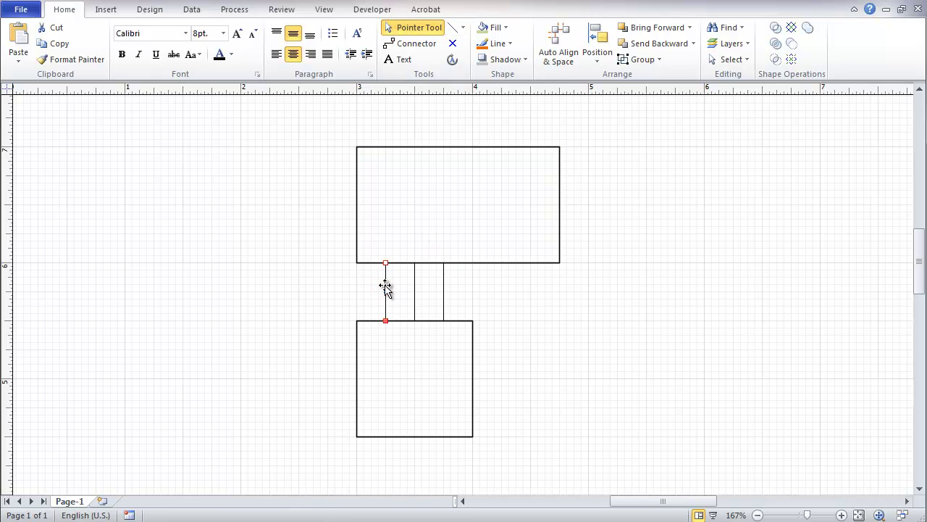
{"action": "key", "text": "Delete"}
{"action": "left_click", "coordinate": [414, 291]}
{"action": "key", "text": "Delete"}
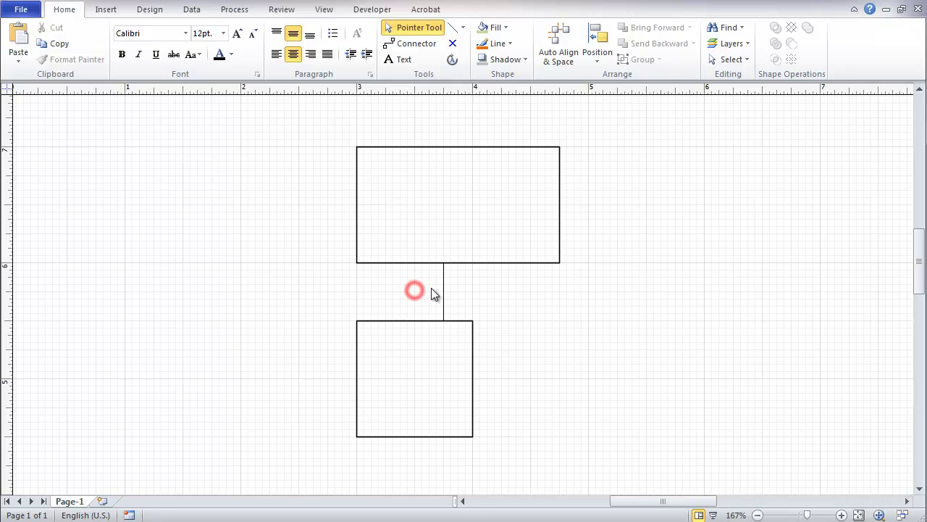
{"action": "left_click", "coordinate": [444, 292]}
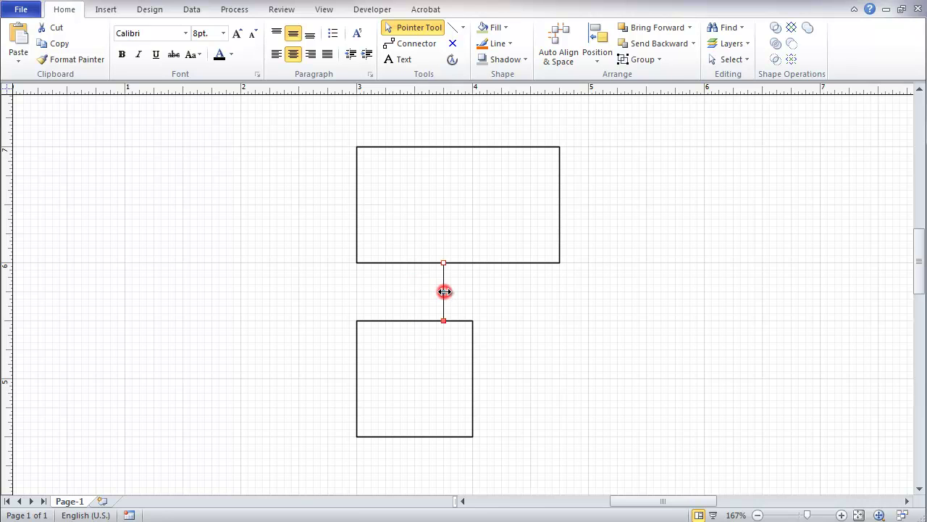
{"action": "key", "text": "Delete"}
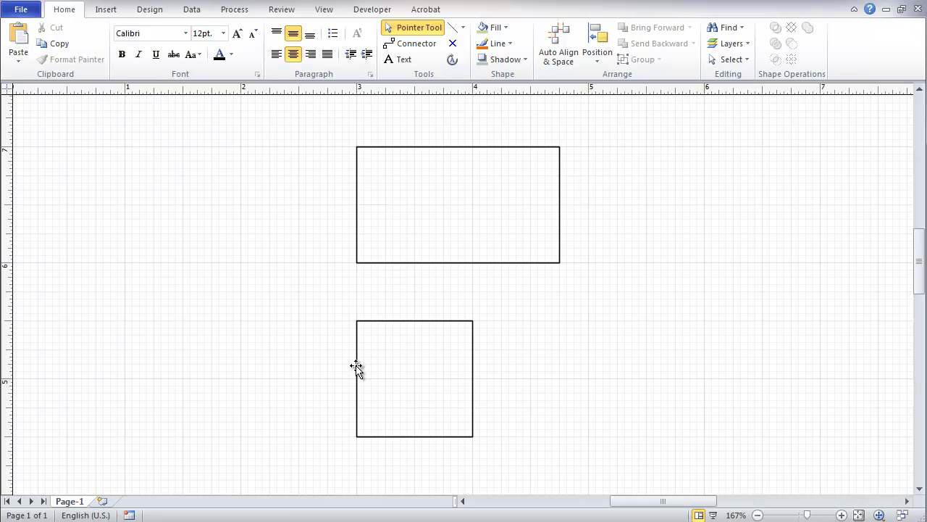
Set the middle connection point on the lower square's upper edge to Outward
{"action": "mouse_move", "coordinate": [357, 366]}
{"action": "left_mouse_down"}
{"action": "mouse_move", "coordinate": [358, 311]}
{"action": "mouse_move", "coordinate": [356, 368]}
{"action": "left_mouse_up"}
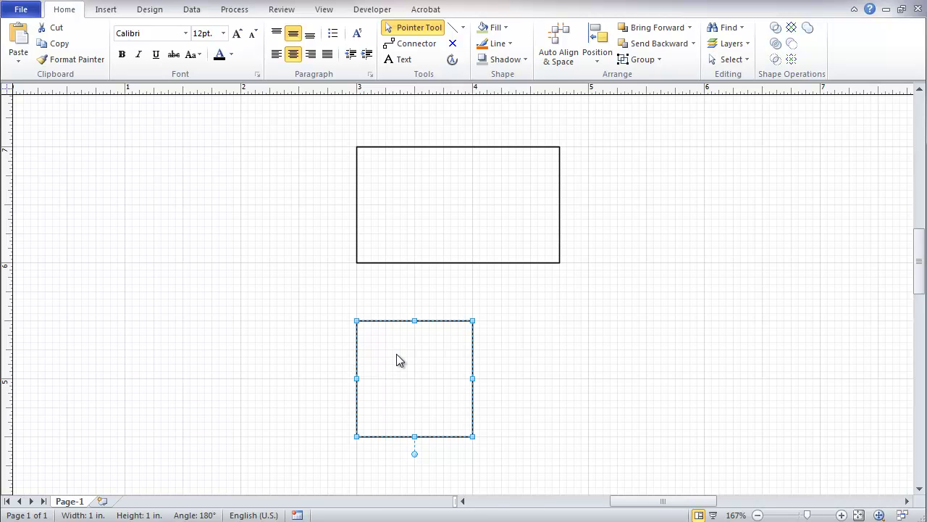
{"action": "left_click", "coordinate": [453, 45]}
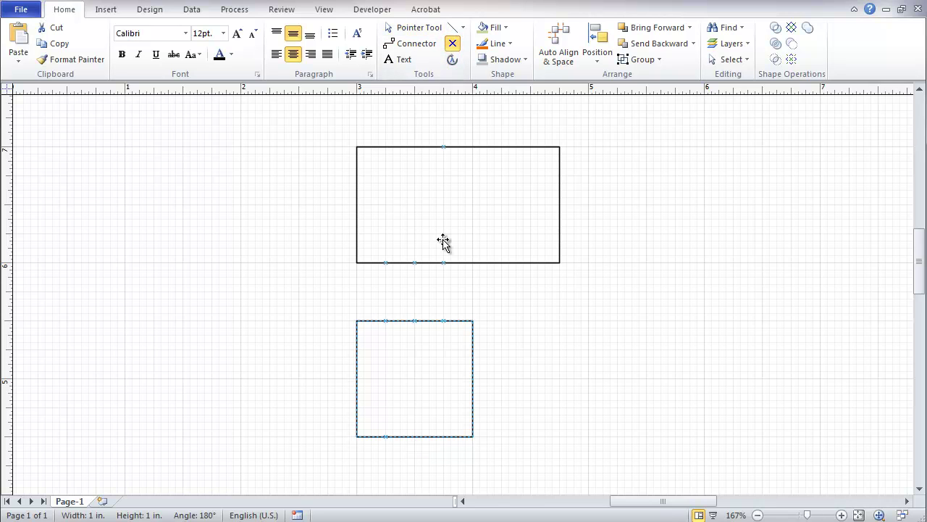
{"action": "right_click", "coordinate": [414, 321]}
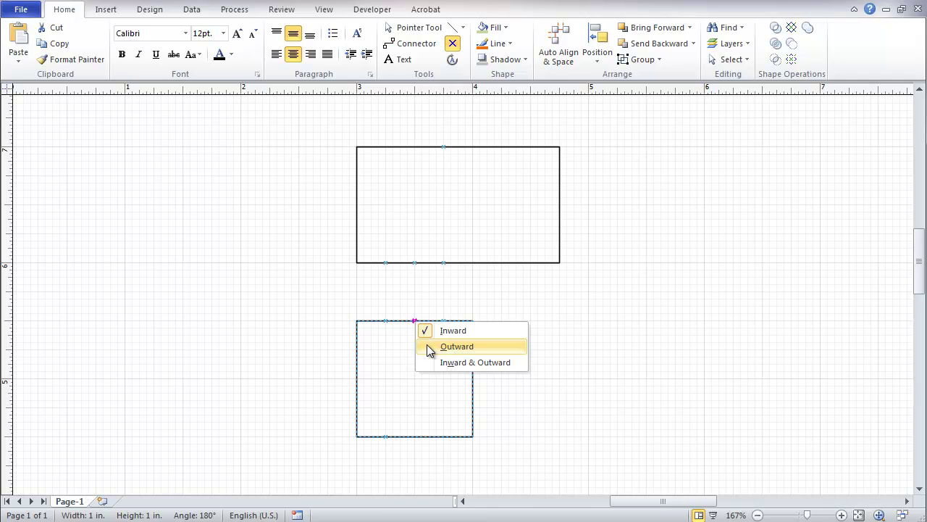
{"action": "left_click", "coordinate": [430, 348]}
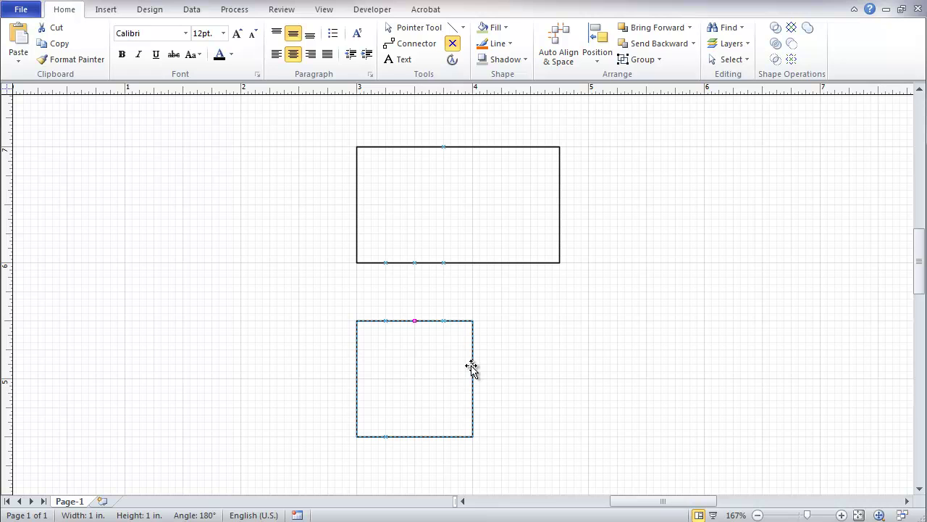
Glue the lower square to the rectangle's bottom edge by its outward connection point, and move the rectangle 1 in. left
{"action": "left_click_drag", "start_coordinate": [472, 371], "coordinate": [474, 320]}
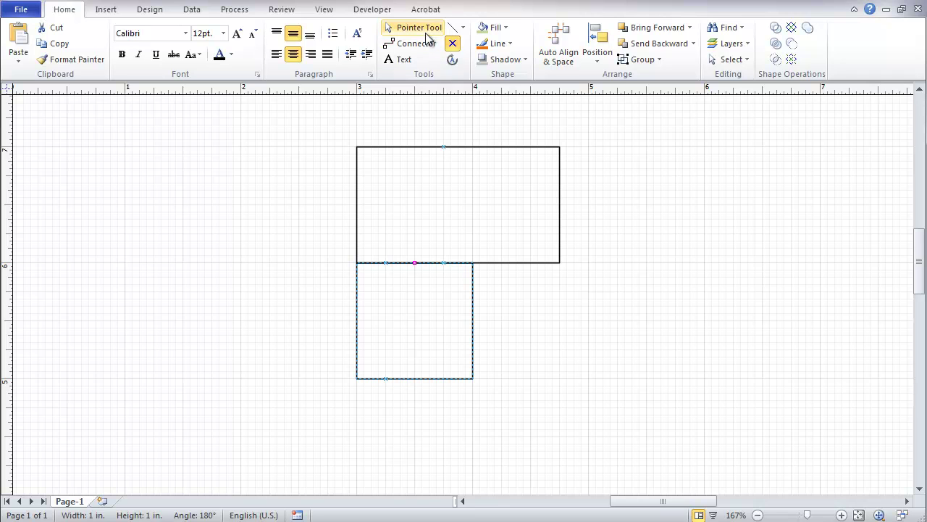
{"action": "left_click_drag", "start_coordinate": [481, 150], "coordinate": [365, 149]}
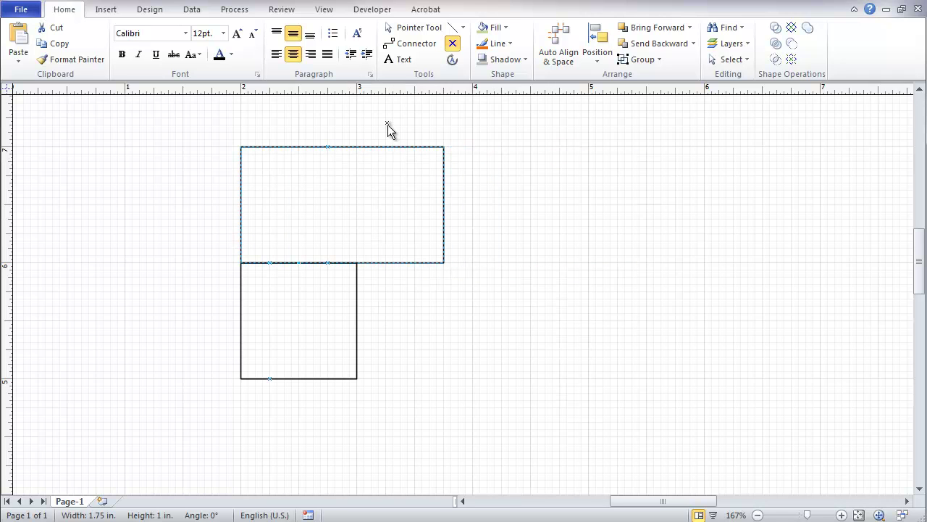
Draw a connector from the square's bottom connection point to blank space at its lower left, and move the rectangle about 1.1 in. right
{"action": "left_click", "coordinate": [403, 46]}
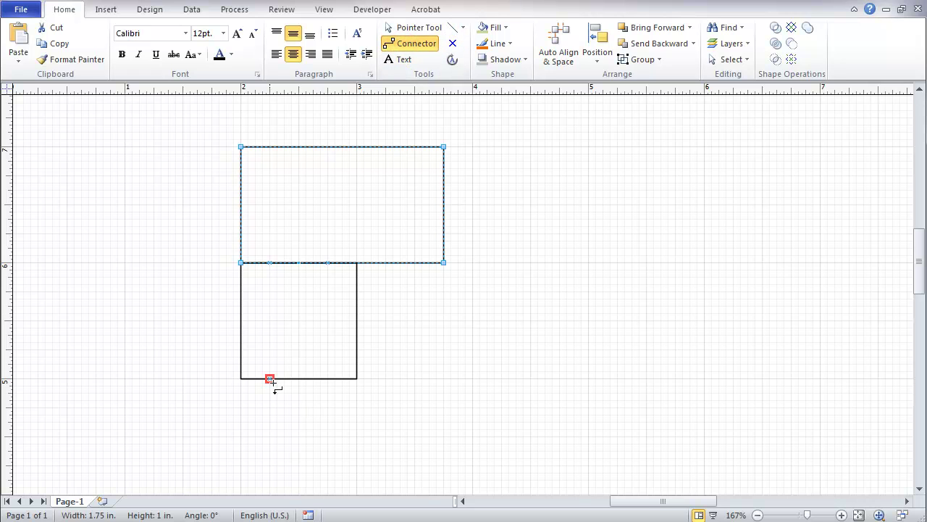
{"action": "left_click_drag", "start_coordinate": [269, 379], "coordinate": [188, 443]}
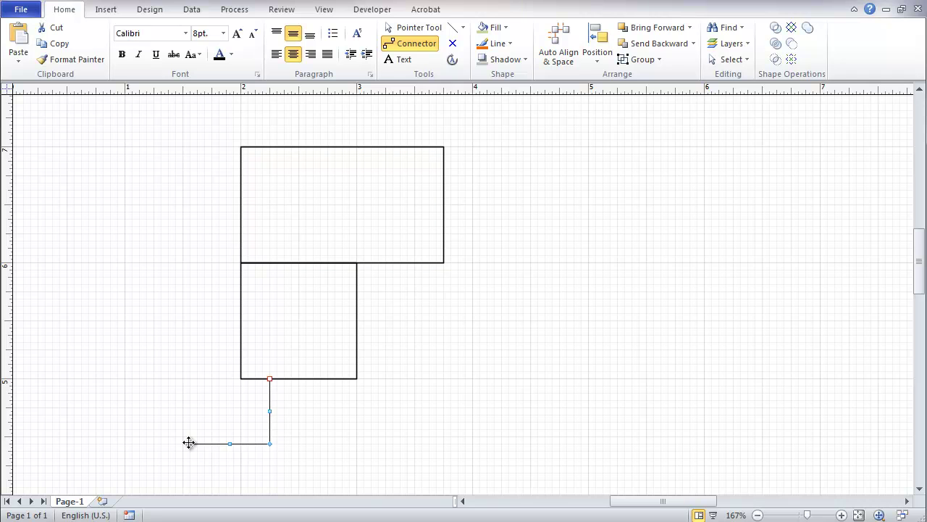
{"action": "left_click", "coordinate": [408, 27]}
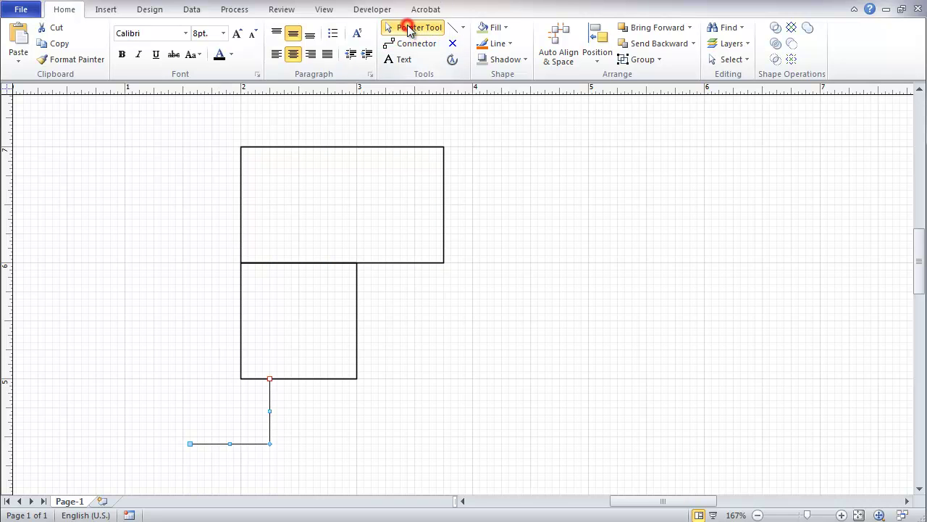
{"action": "left_click_drag", "start_coordinate": [347, 146], "coordinate": [477, 143]}
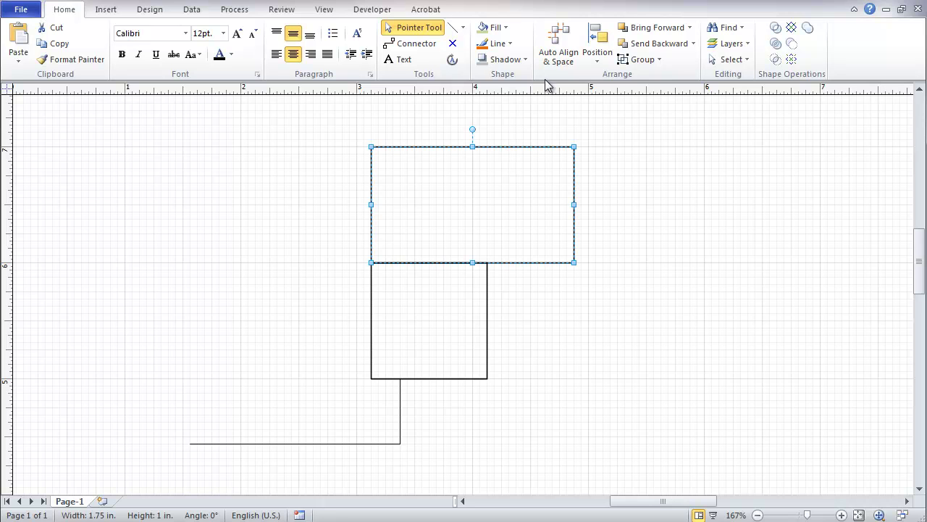
Move the rectangle about 1.9 in. right with its glued square, and pull the square off it, about 2 in. left and 0.25 in. down
{"action": "left_click_drag", "start_coordinate": [516, 149], "coordinate": [733, 120]}
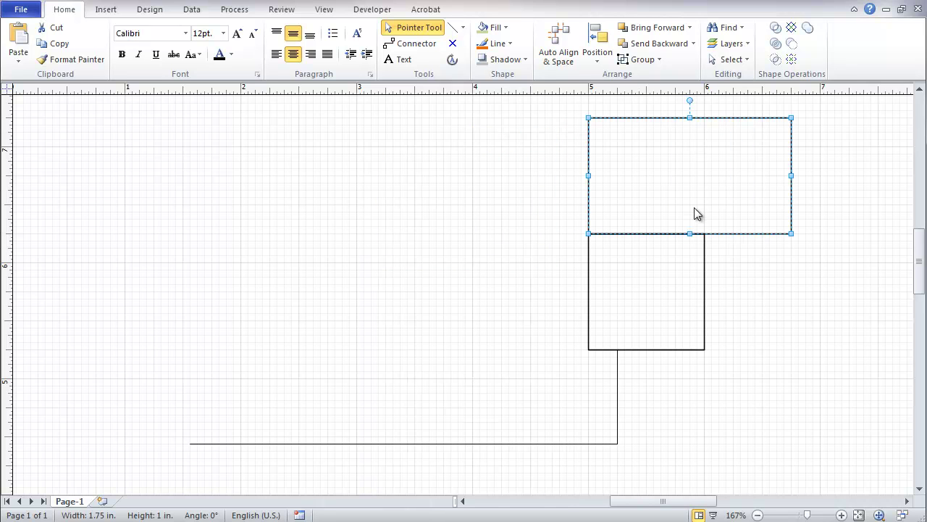
{"action": "left_click", "coordinate": [585, 279]}
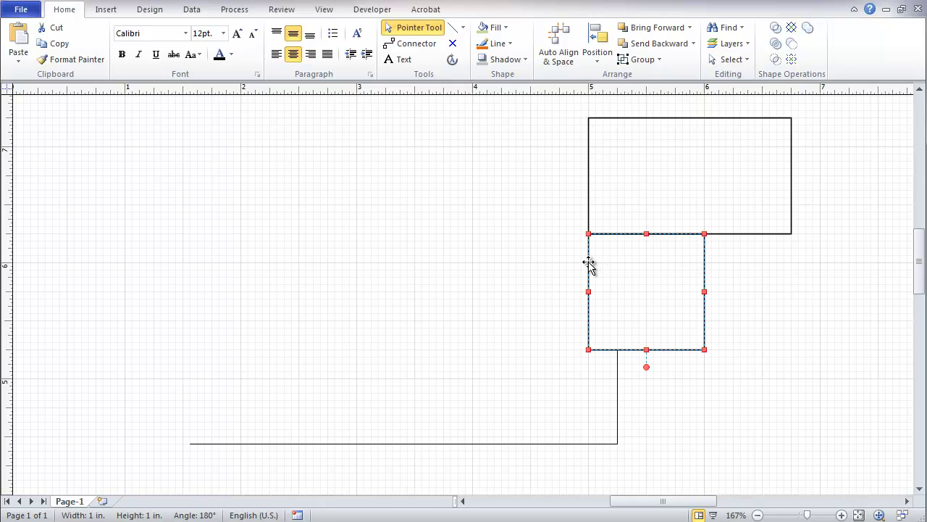
{"action": "left_click_drag", "start_coordinate": [588, 264], "coordinate": [354, 291]}
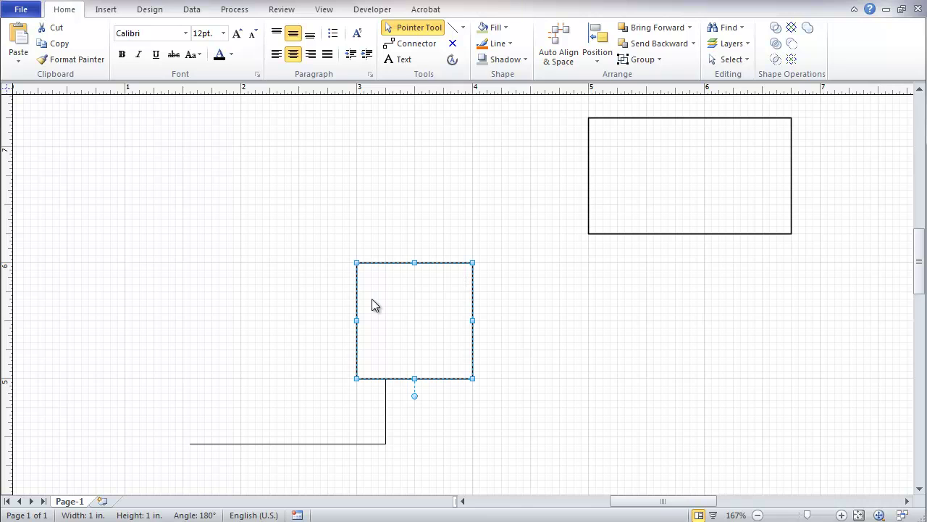
{"action": "key", "text": "Escape"}
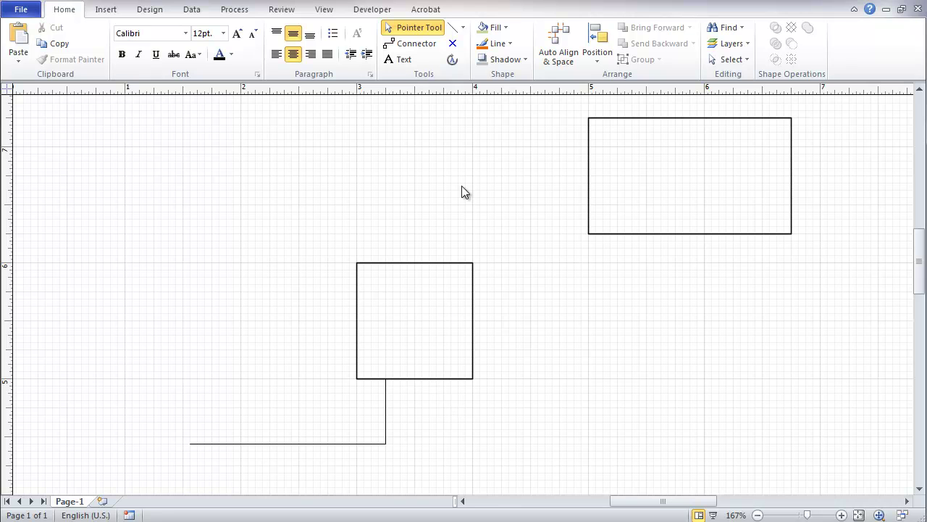
Connect the right connection point on the square's upper edge to the left one on the rectangle's bottom edge, and move the square 1 in. down
{"action": "left_click", "coordinate": [416, 42]}
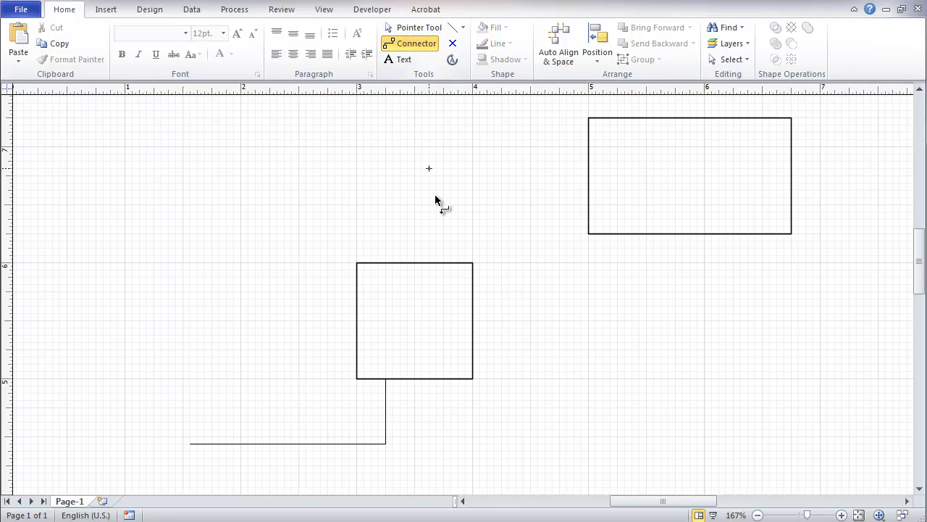
{"action": "left_click_drag", "start_coordinate": [447, 255], "coordinate": [603, 234]}
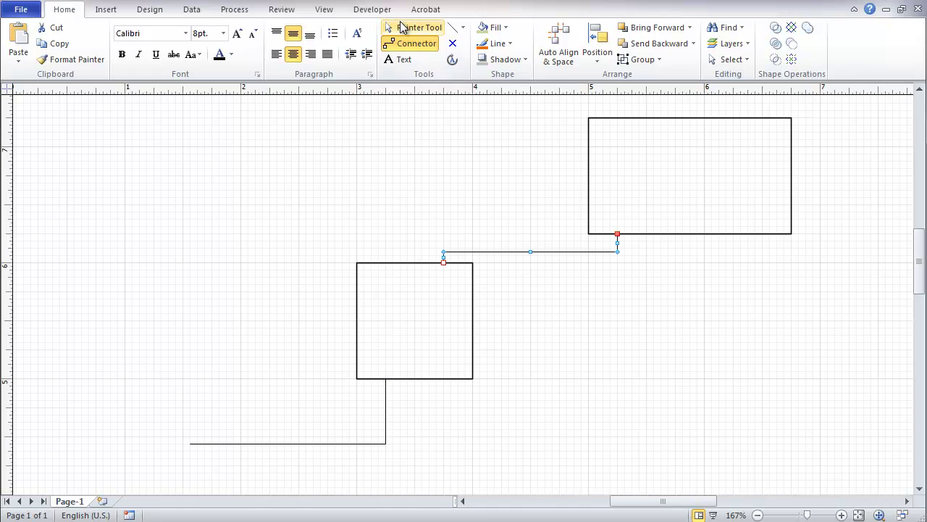
{"action": "left_click", "coordinate": [406, 27]}
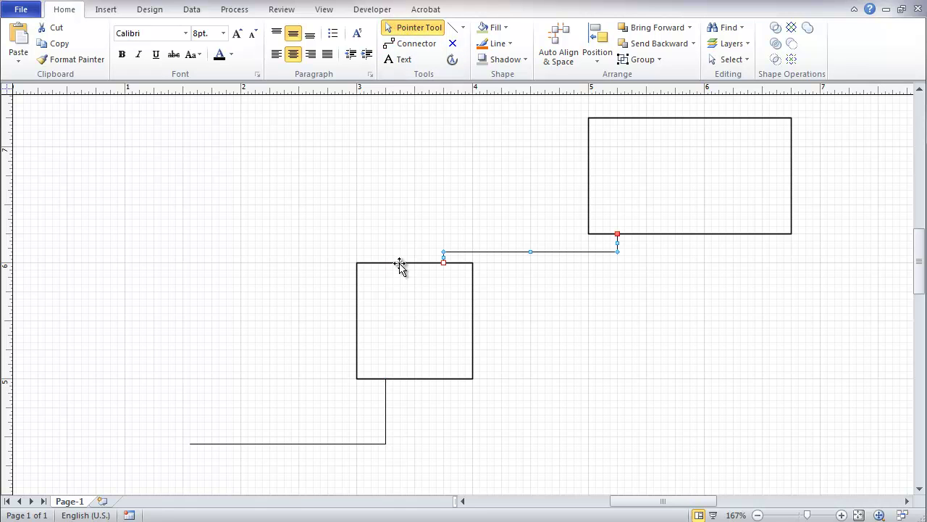
{"action": "left_click_drag", "start_coordinate": [401, 264], "coordinate": [402, 380]}
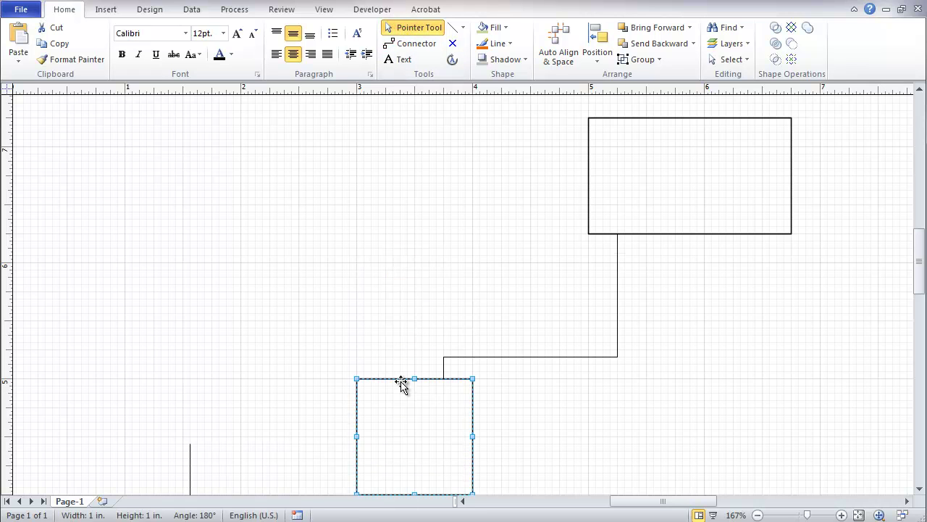
Change the connector between the two shapes to a Straight Connector, and move the square about 0.3 in. left and slightly up
{"action": "right_click", "coordinate": [617, 281]}
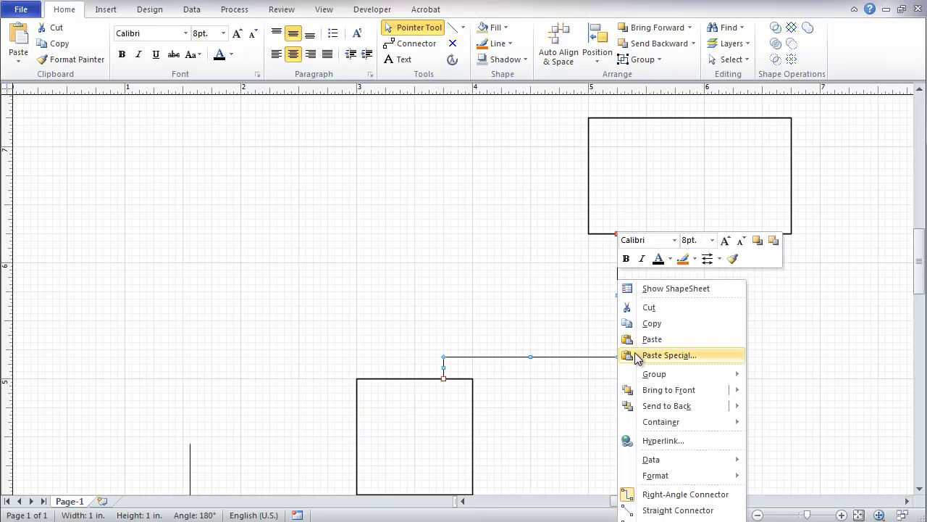
{"action": "left_click", "coordinate": [652, 511]}
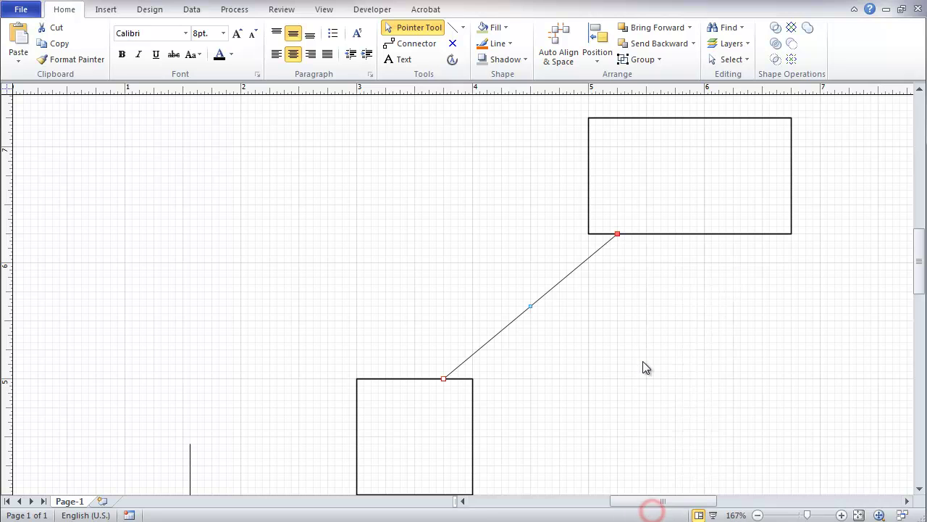
{"action": "left_click", "coordinate": [636, 284]}
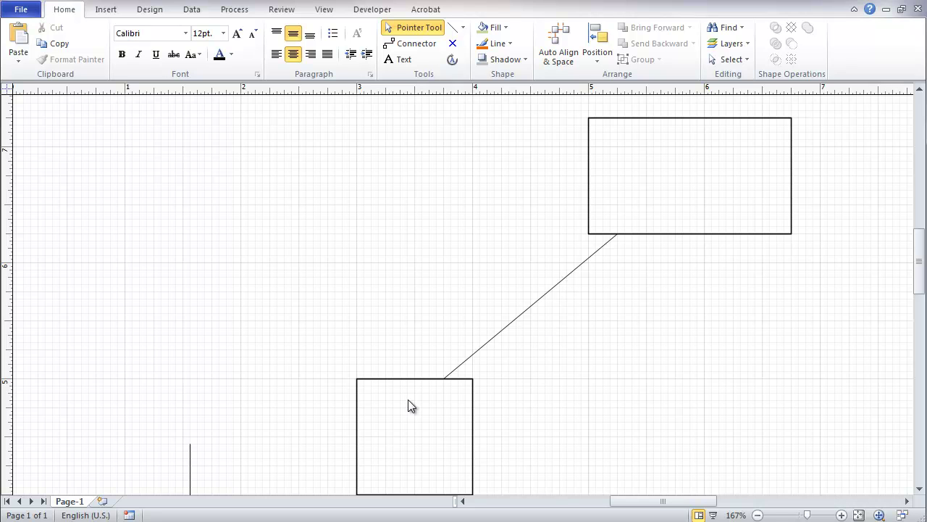
{"action": "left_click_drag", "start_coordinate": [395, 379], "coordinate": [358, 364]}
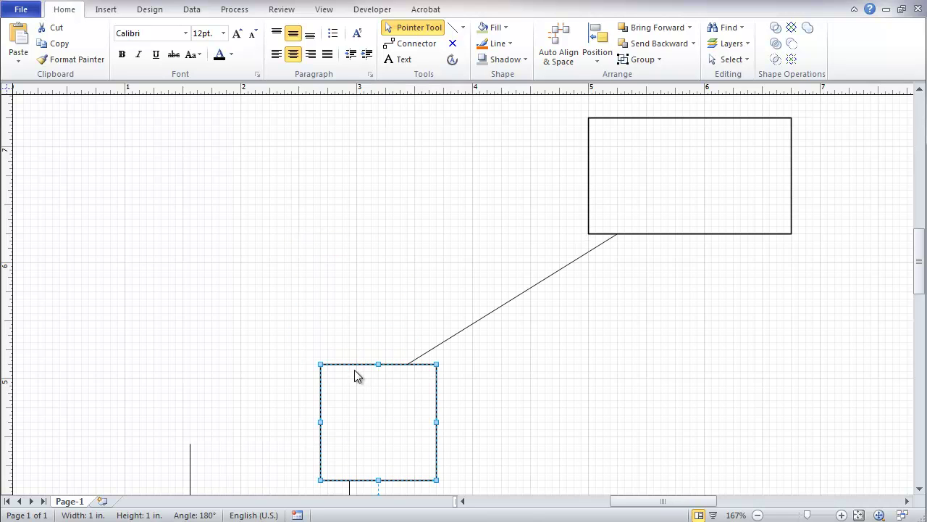
Change the connector between the shapes to a curved connector, and move the rectangle about 0.3 in. right and 0.2 in. down
{"action": "right_click", "coordinate": [531, 289]}
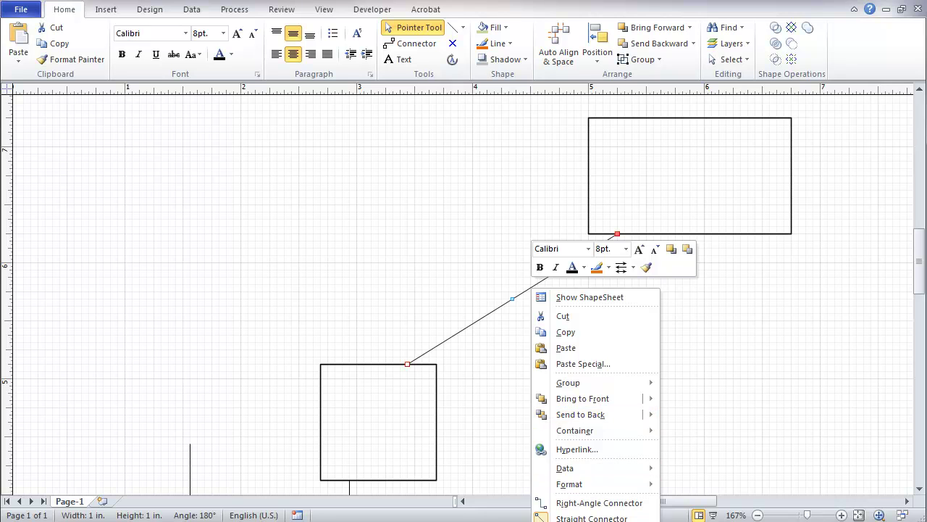
{"action": "left_click", "coordinate": [592, 520]}
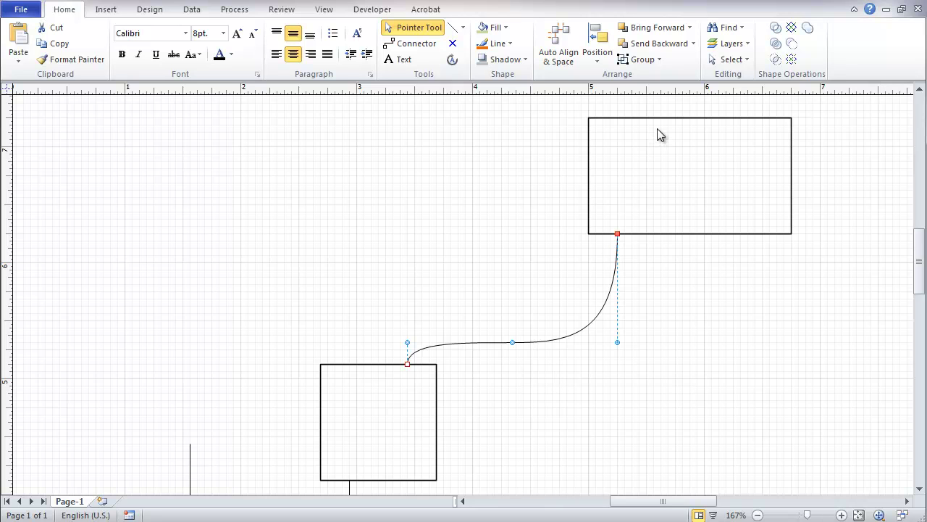
{"action": "left_click_drag", "start_coordinate": [658, 121], "coordinate": [694, 144]}
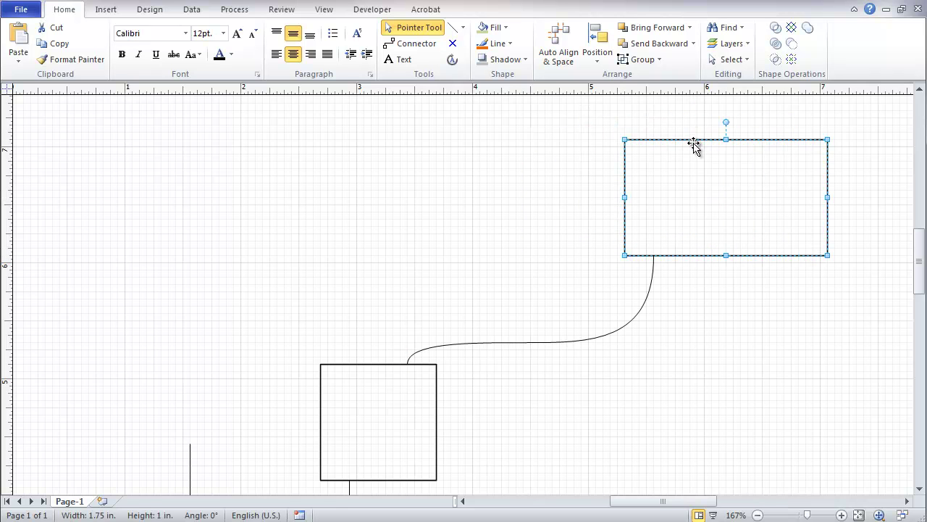
Reshape the curved connector by raising its midpoint about 0.25 in. and lengthening the direction handles at both ends vertically
{"action": "left_click", "coordinate": [643, 314]}
{"action": "left_click_drag", "start_coordinate": [652, 345], "coordinate": [691, 343]}
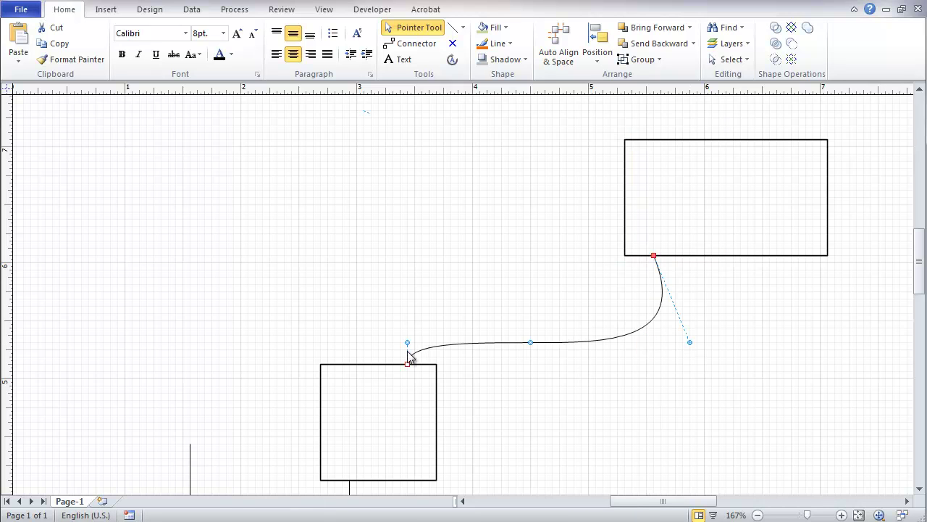
{"action": "left_click_drag", "start_coordinate": [407, 342], "coordinate": [381, 336]}
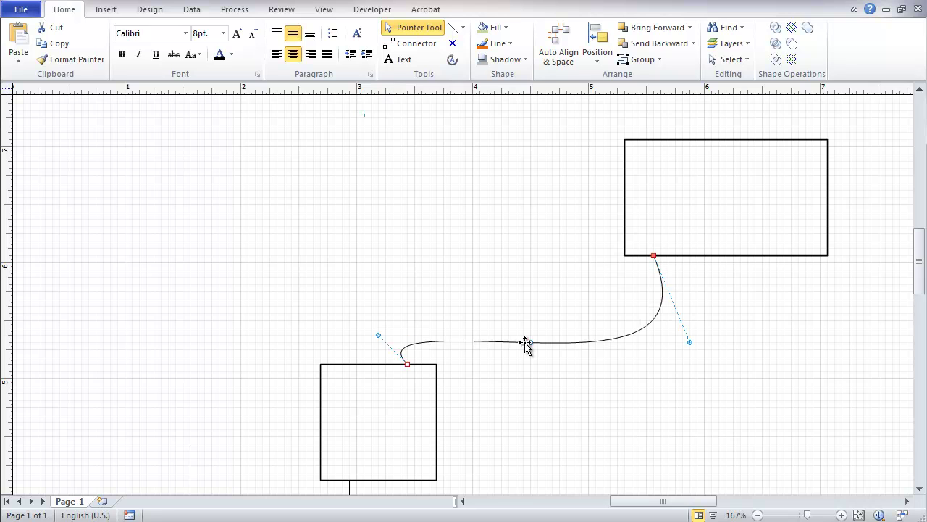
{"action": "left_click_drag", "start_coordinate": [531, 342], "coordinate": [531, 314]}
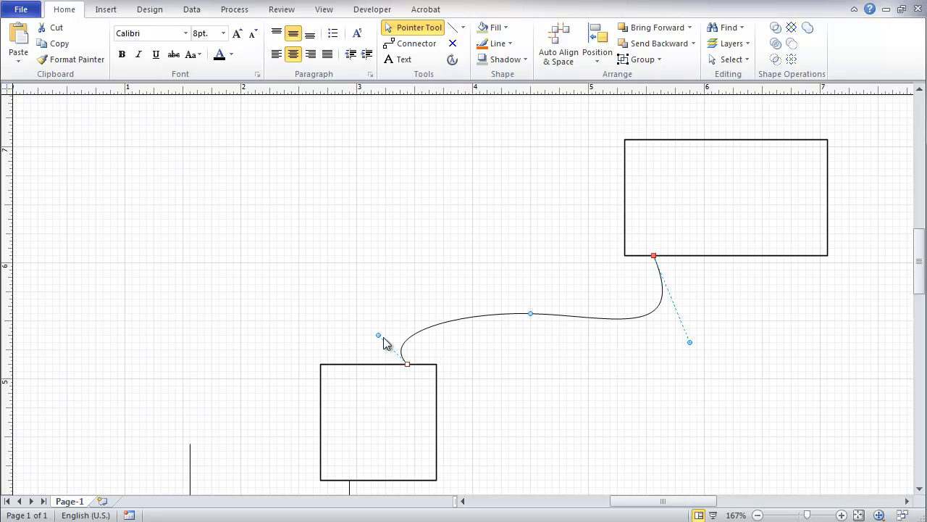
{"action": "left_click_drag", "start_coordinate": [378, 336], "coordinate": [408, 305]}
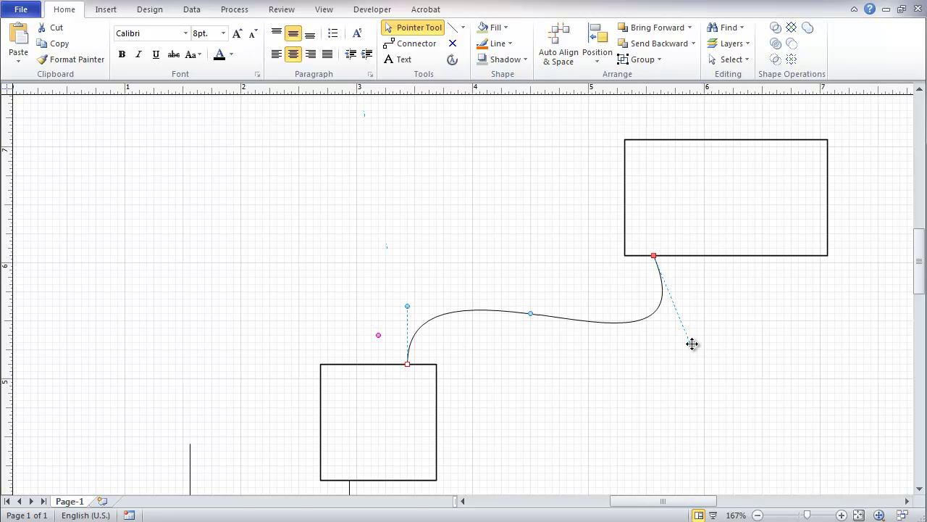
{"action": "left_click_drag", "start_coordinate": [690, 342], "coordinate": [655, 364]}
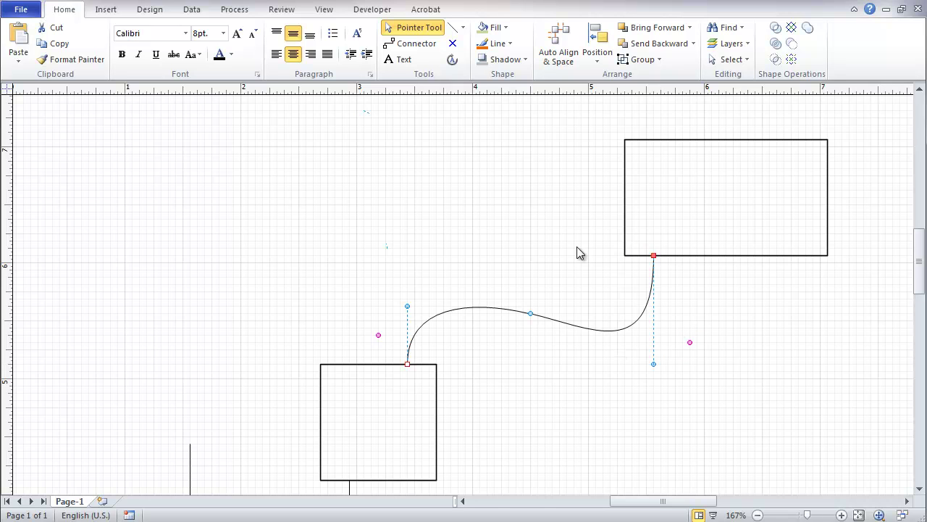
Add control points to the curved connector with the Freeform tool, near the rectangle end and near the square end
{"action": "left_click", "coordinate": [463, 27]}
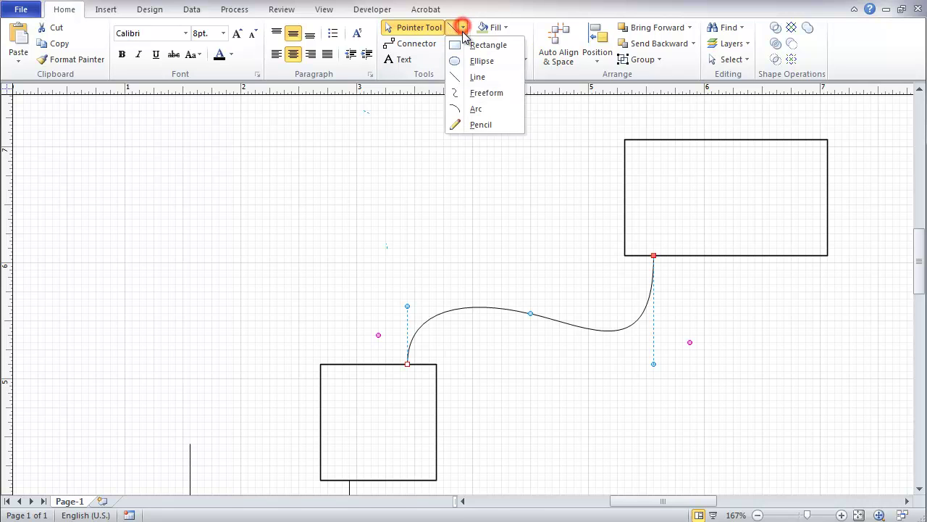
{"action": "left_click", "coordinate": [469, 95]}
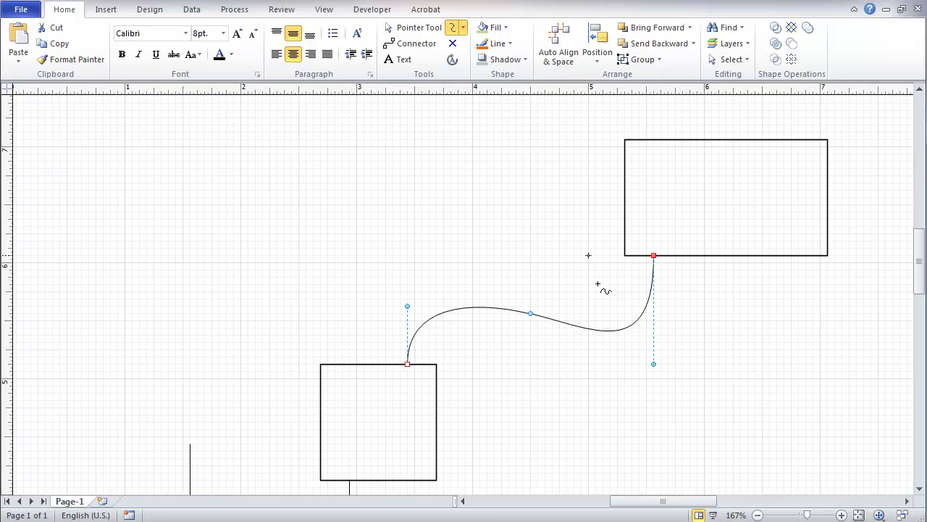
{"action": "left_click", "coordinate": [594, 331]}
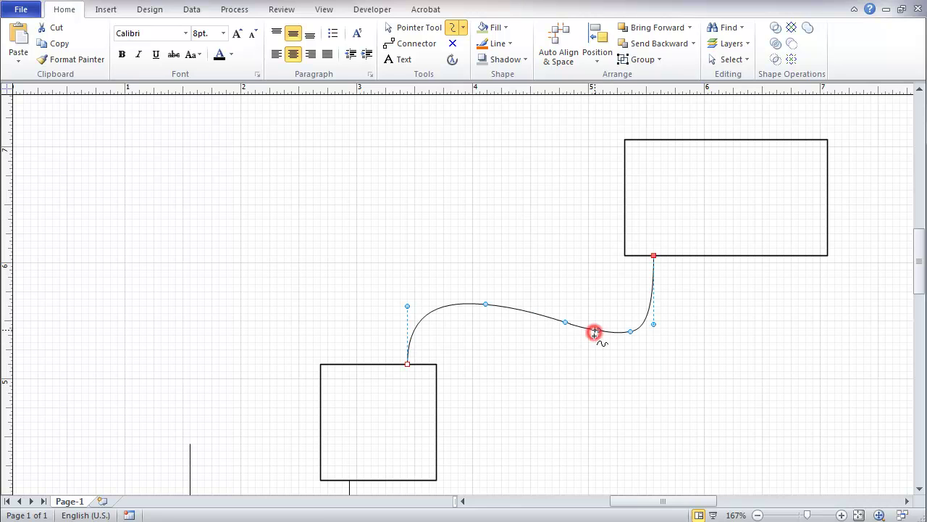
{"action": "left_click", "coordinate": [439, 311]}
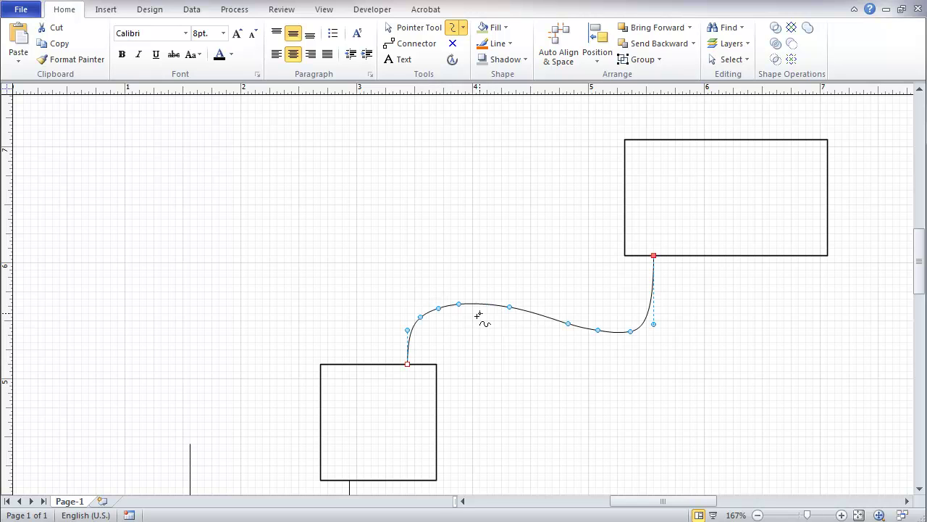
{"action": "left_click", "coordinate": [417, 28]}
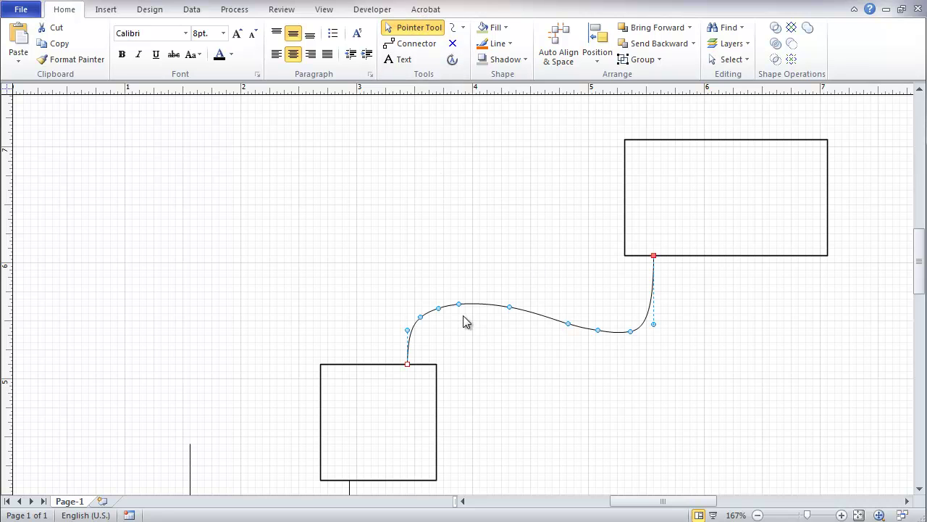
Reposition the curve's added control points near the square, right of its middle and near the rectangle to make it wavy
{"action": "left_click_drag", "start_coordinate": [461, 305], "coordinate": [414, 306]}
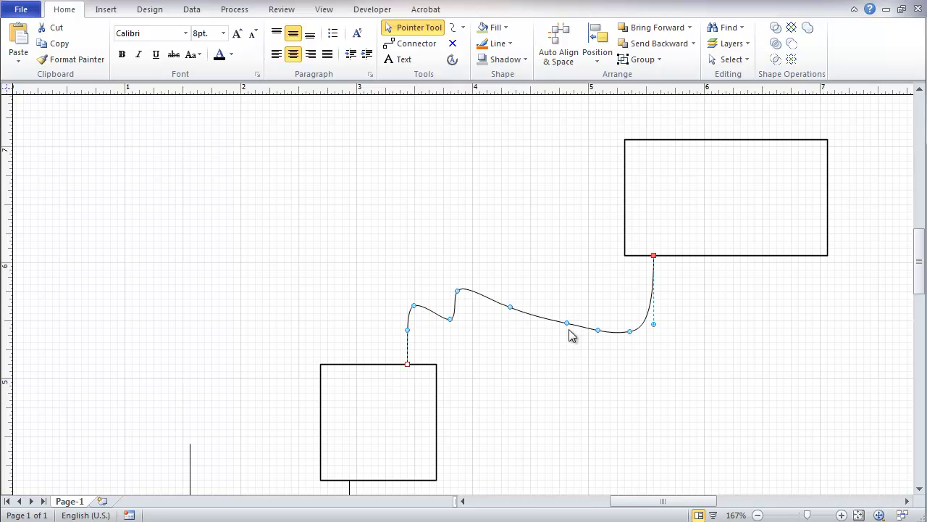
{"action": "left_click_drag", "start_coordinate": [565, 325], "coordinate": [566, 298]}
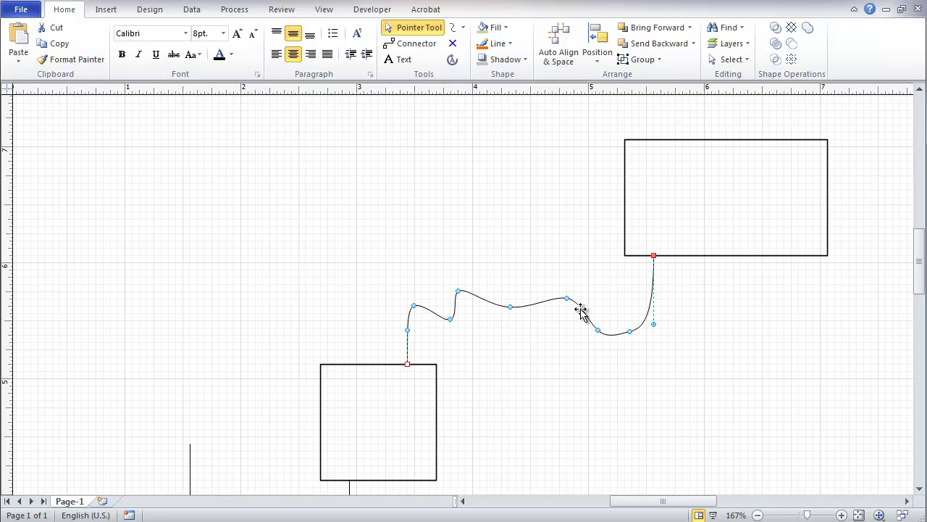
{"action": "left_click_drag", "start_coordinate": [630, 332], "coordinate": [624, 313]}
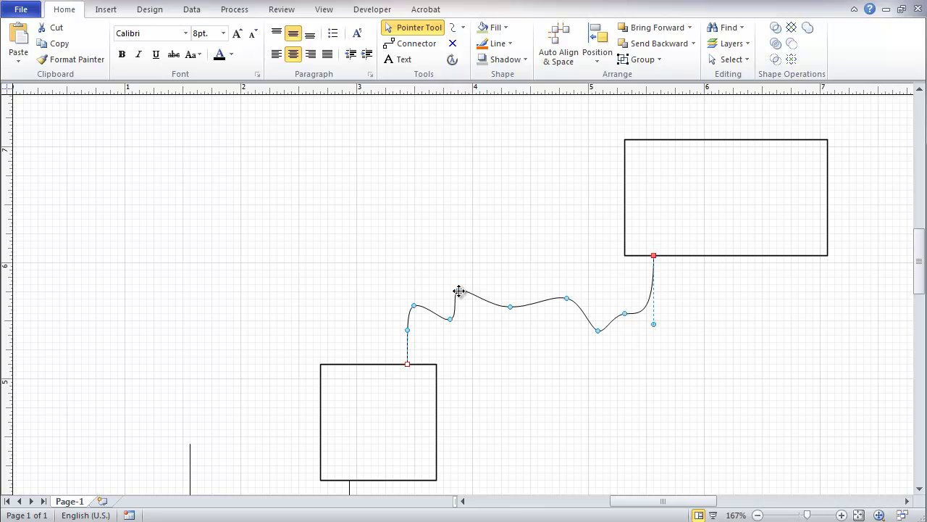
Delete the raised control point near the curve's square end, and shift two control points toward the rectangle end to smooth the bends
{"action": "key", "text": "Delete"}
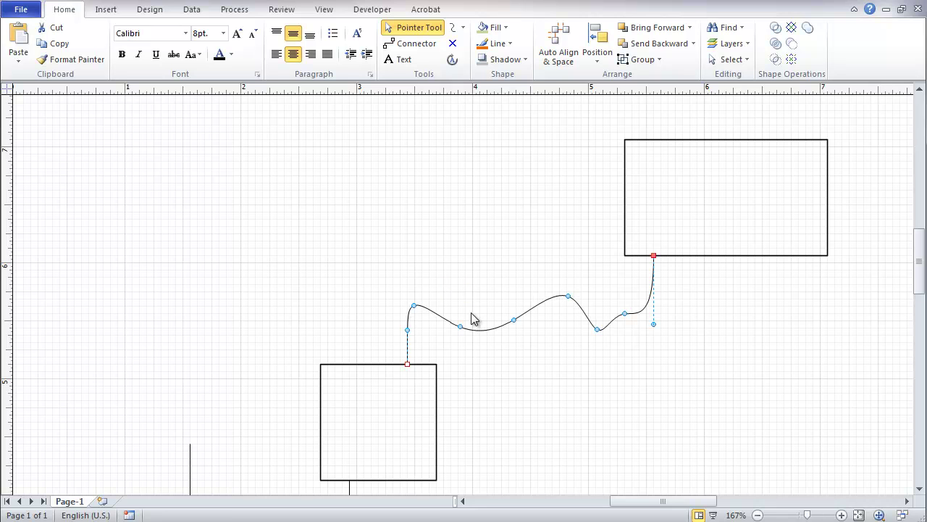
{"action": "left_click", "coordinate": [514, 320]}
{"action": "left_click_drag", "start_coordinate": [514, 321], "coordinate": [540, 305]}
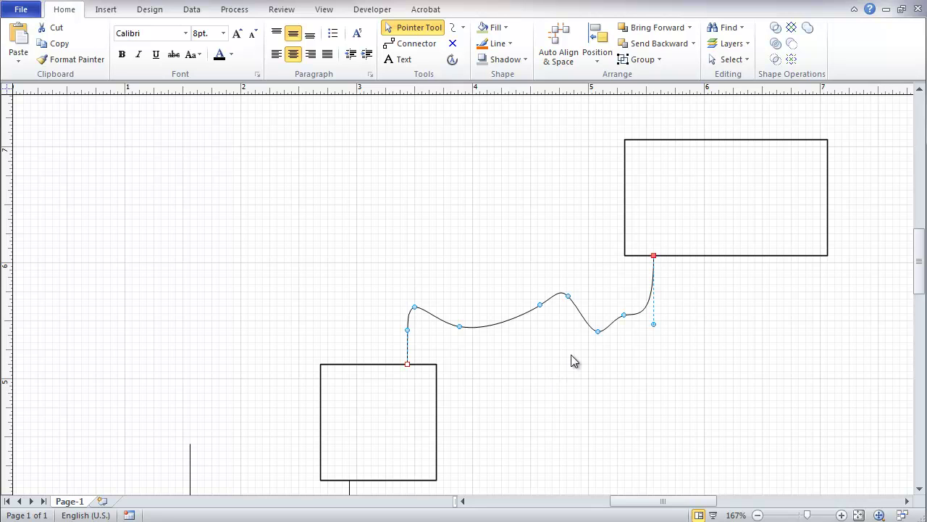
{"action": "left_click_drag", "start_coordinate": [597, 331], "coordinate": [586, 316]}
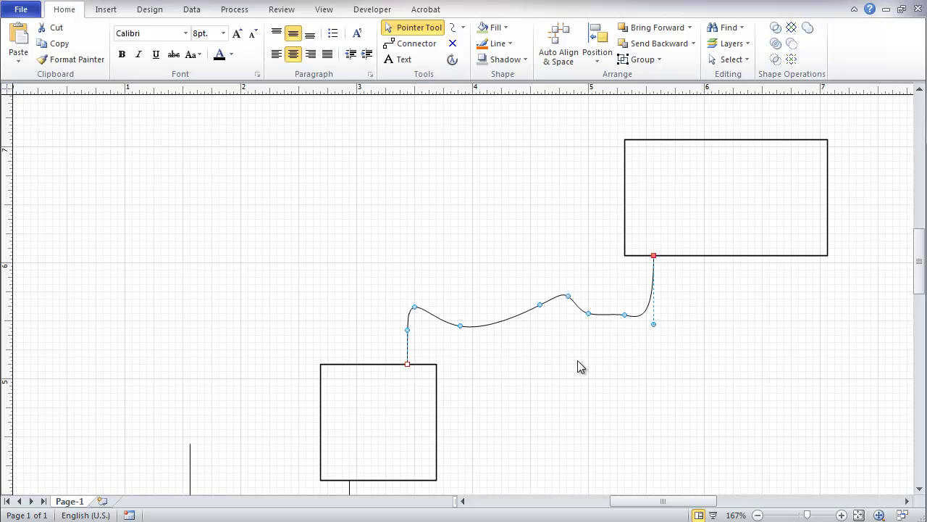